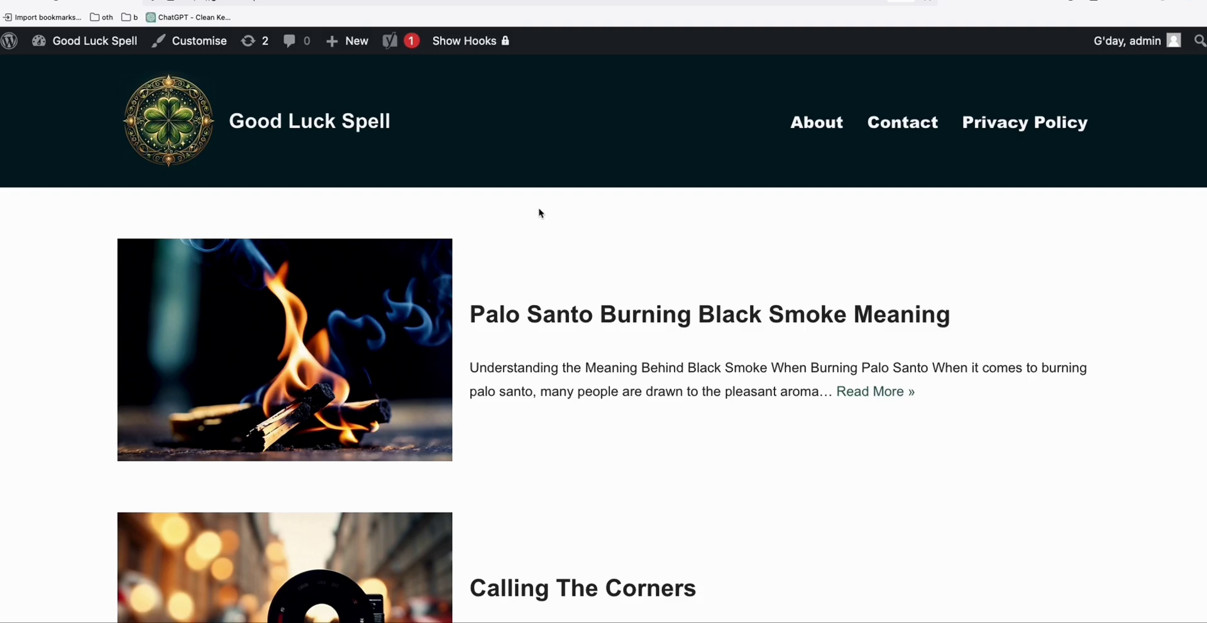
# Scroll down through the Good Luck Spell blog's latest posts on the front page
pyautogui.scroll(-1, 582, 258)
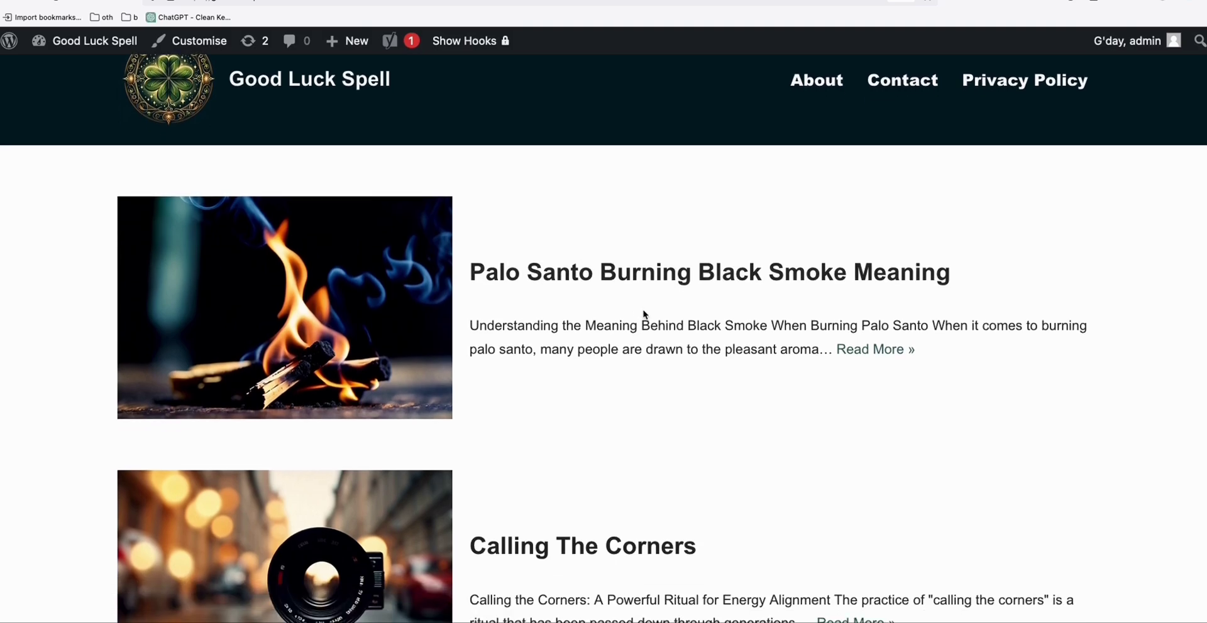
pyautogui.scroll(-4, 650, 314)
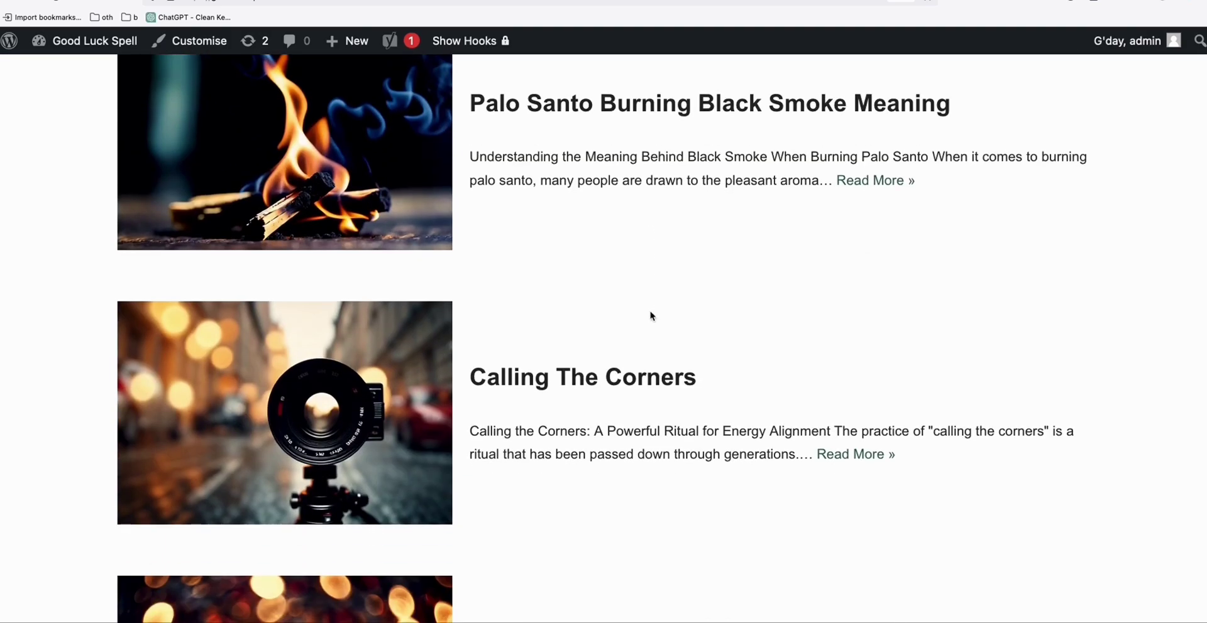
pyautogui.scroll(-4, 650, 316)
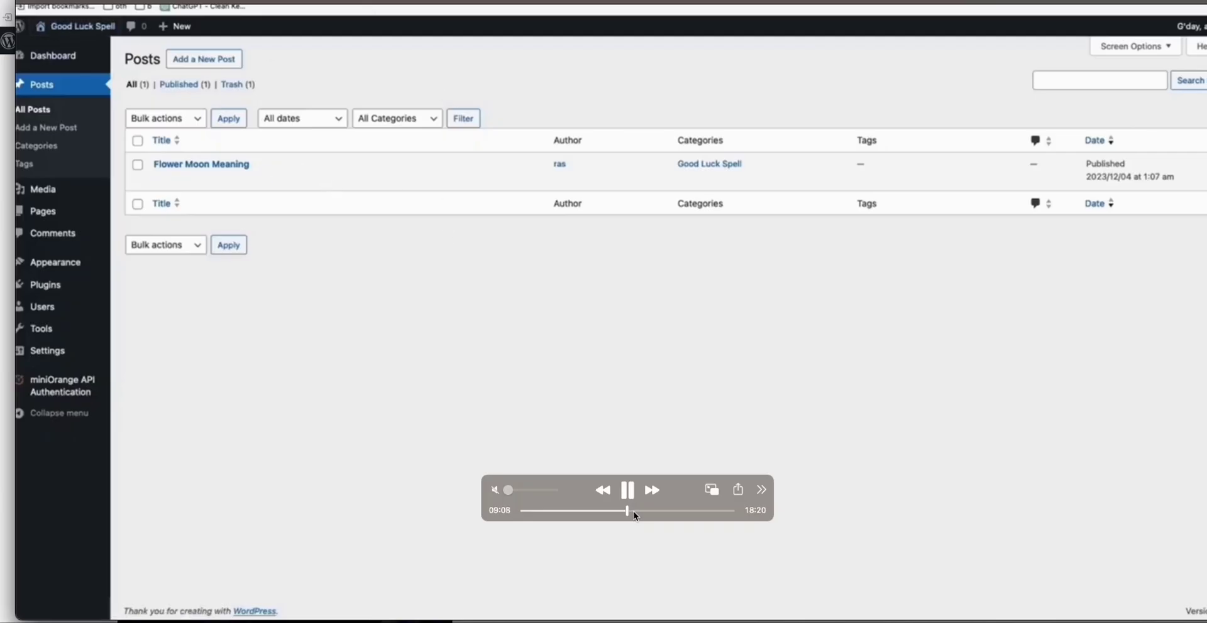
# Skip the QuickTime recording ahead to where the Posts list holds 157 posts
pyautogui.click(635, 511)
pyautogui.click(646, 512)
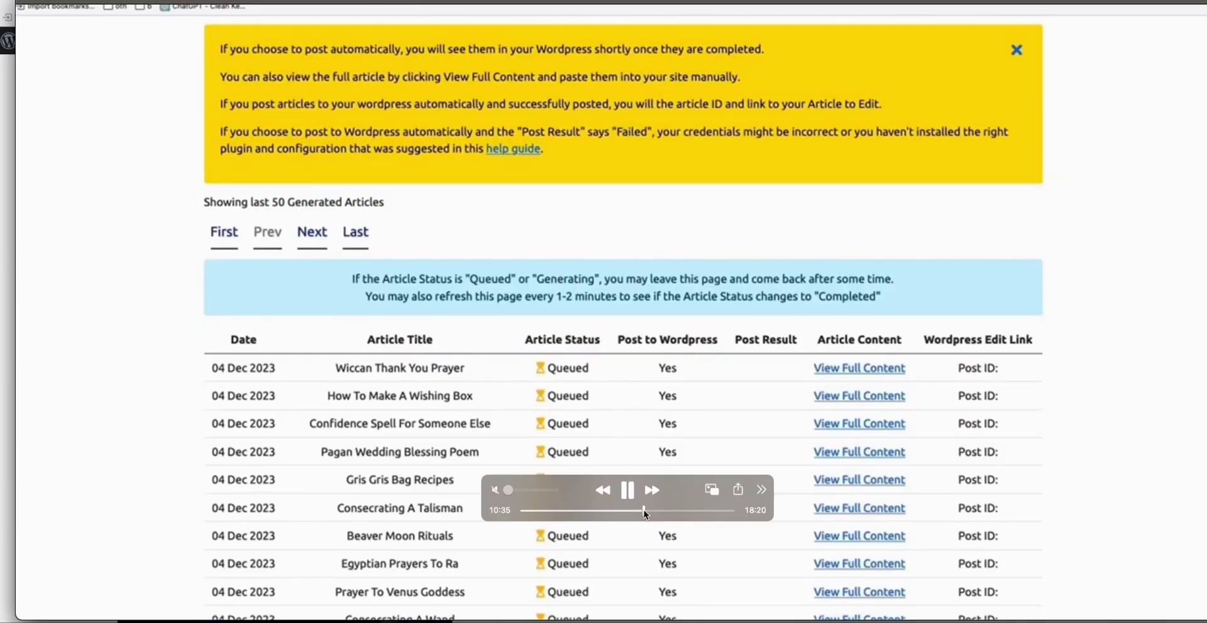
pyautogui.click(651, 511)
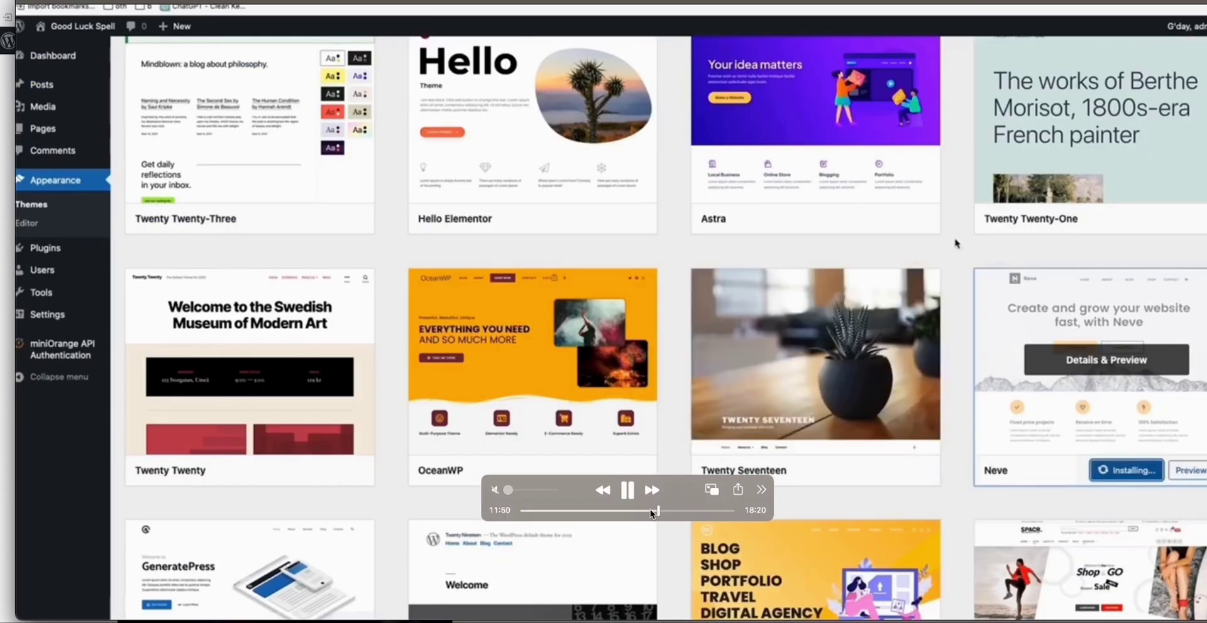
pyautogui.click(649, 509)
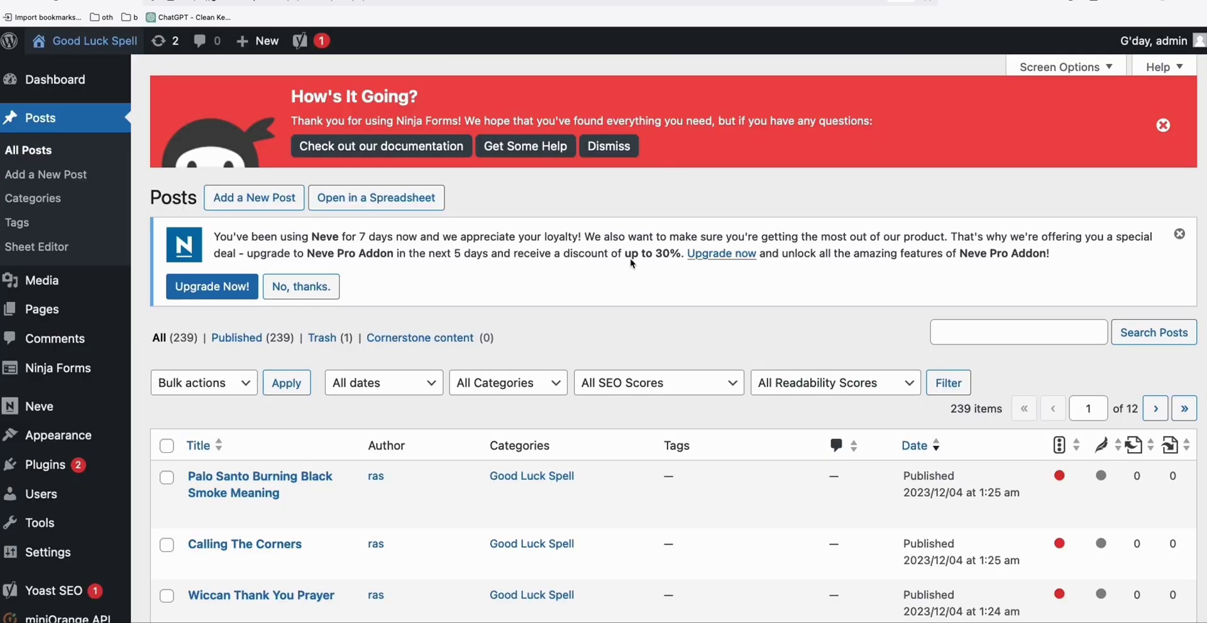
# Scroll the 239-post admin list, checking that each post is in Good Luck Spell
pyautogui.scroll(-3, 552, 291)
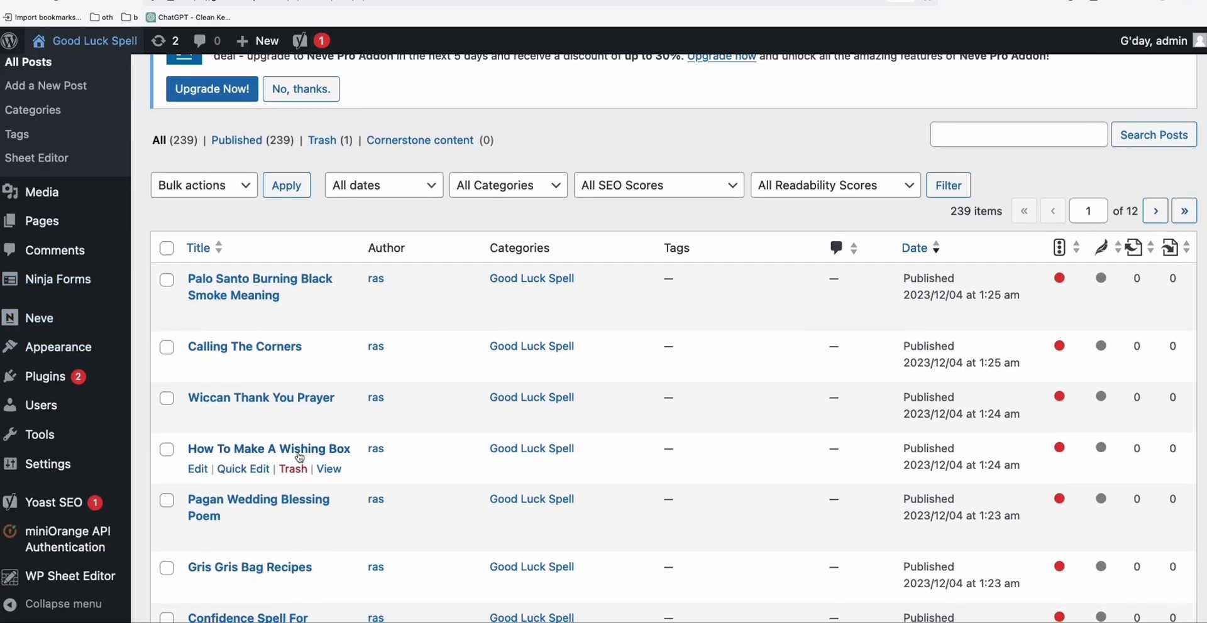
pyautogui.scroll(-3, 326, 494)
pyautogui.scroll(5, 328, 492)
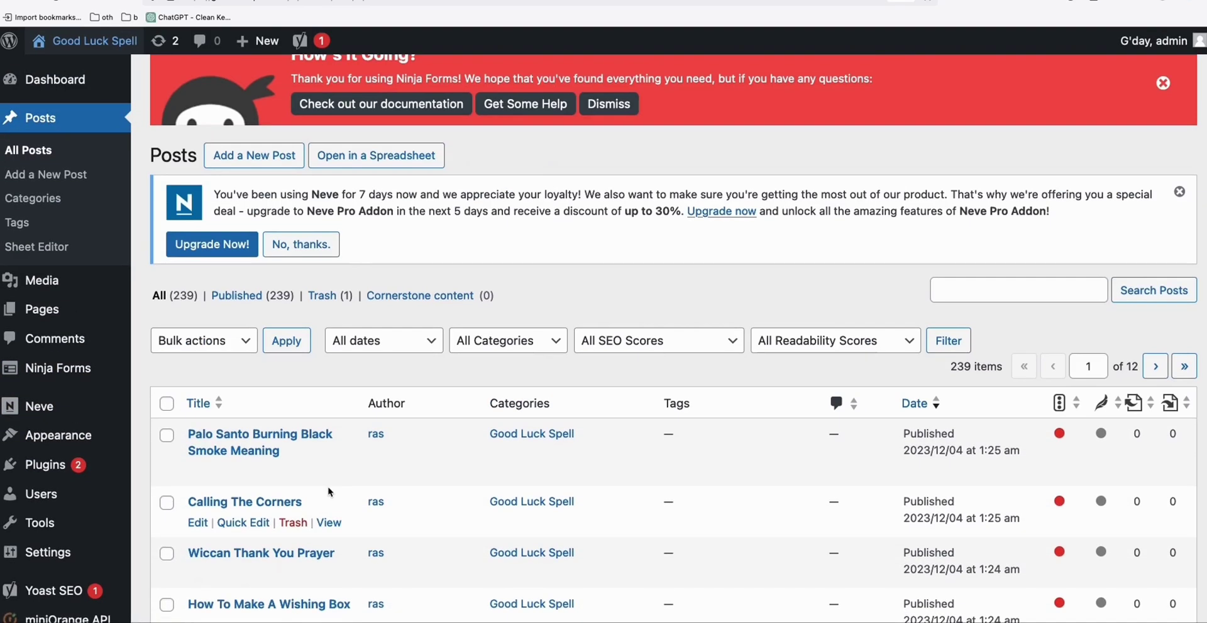
pyautogui.scroll(1, 328, 492)
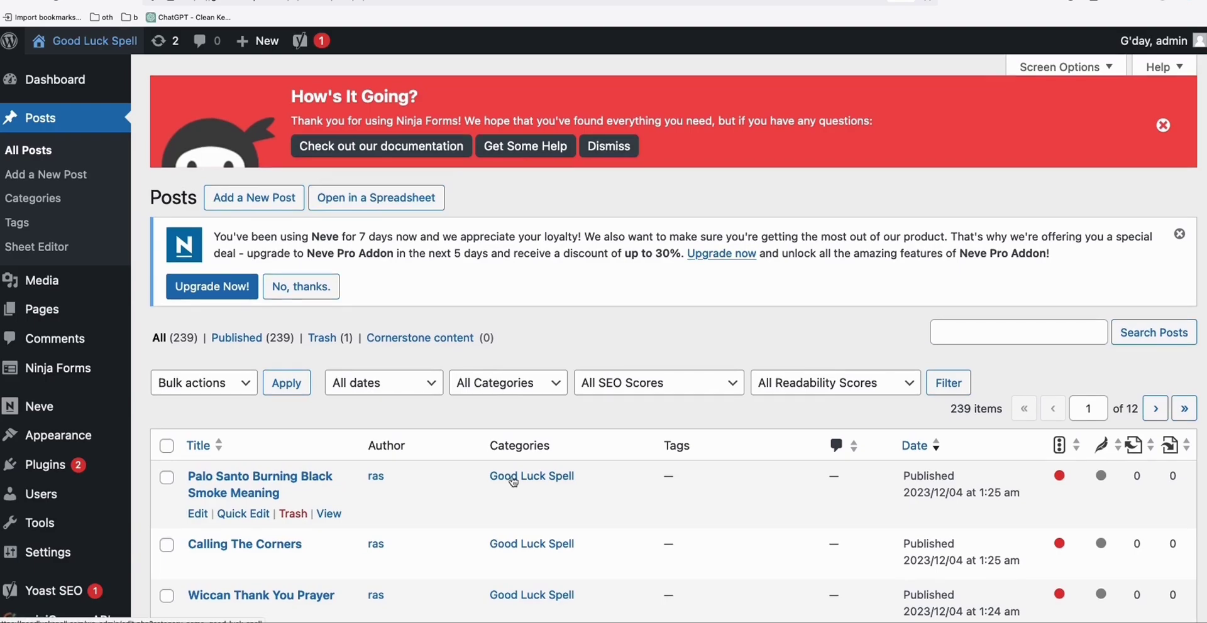
pyautogui.scroll(-1, 513, 482)
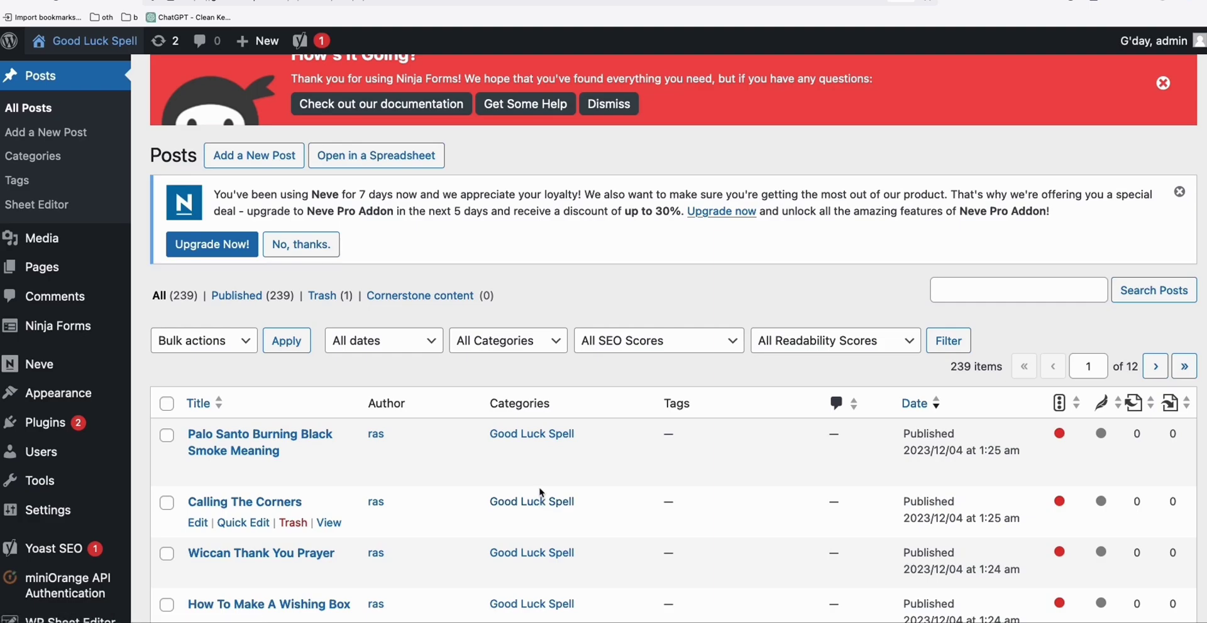
pyautogui.scroll(-1, 542, 494)
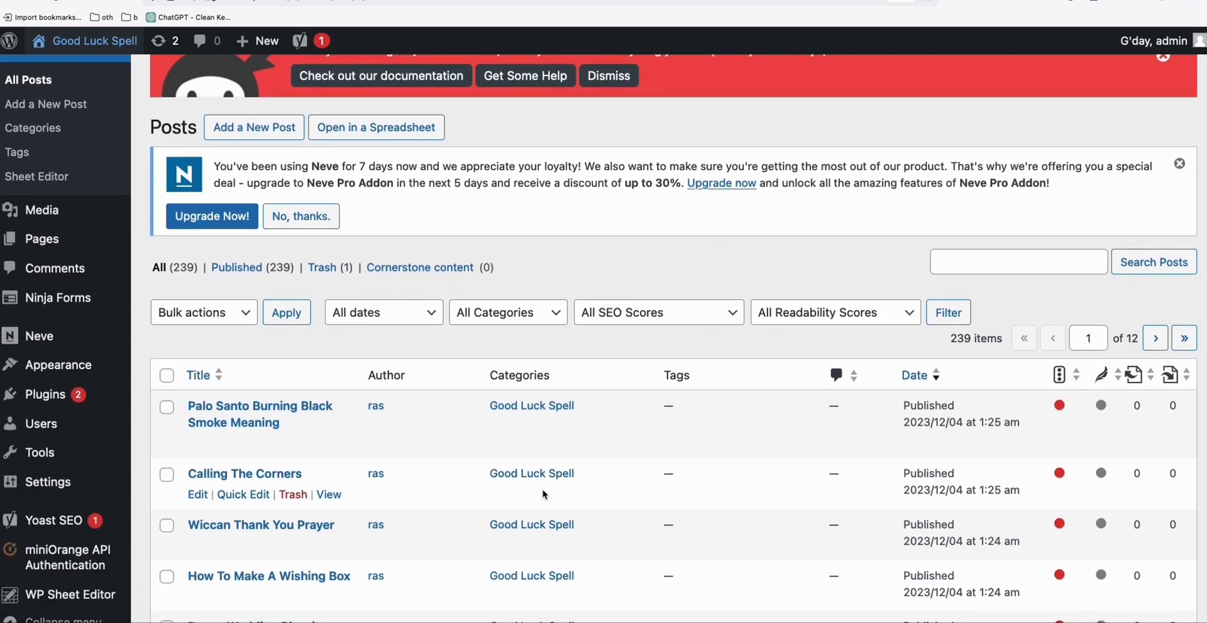
pyautogui.scroll(-1, 549, 493)
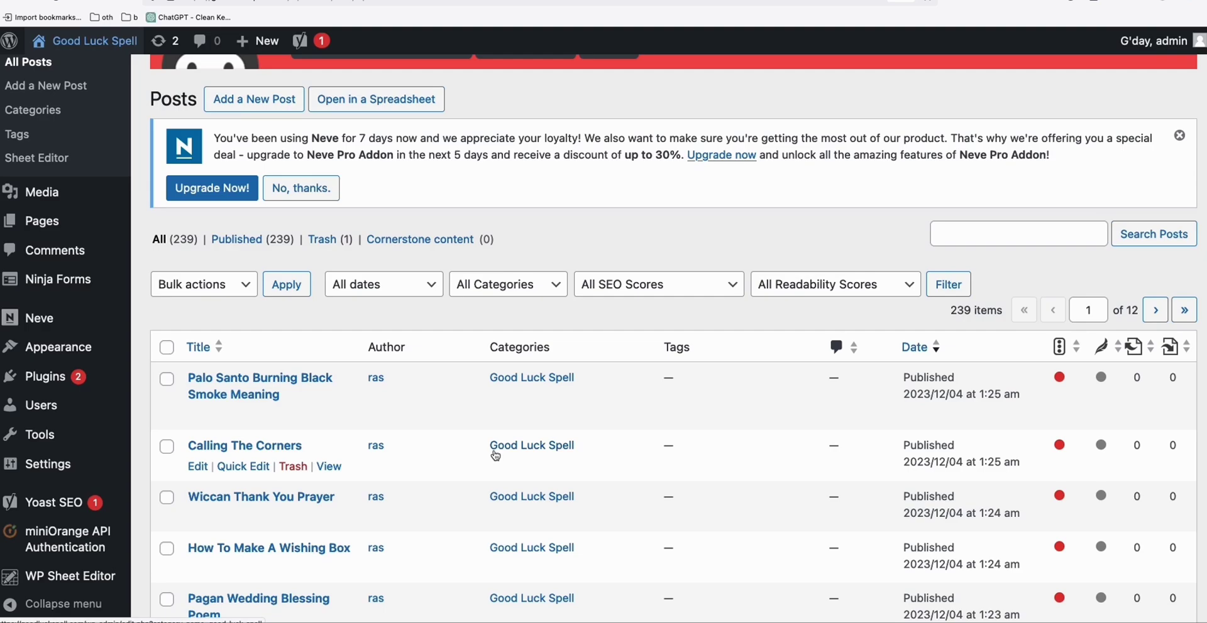
pyautogui.scroll(-1, 492, 456)
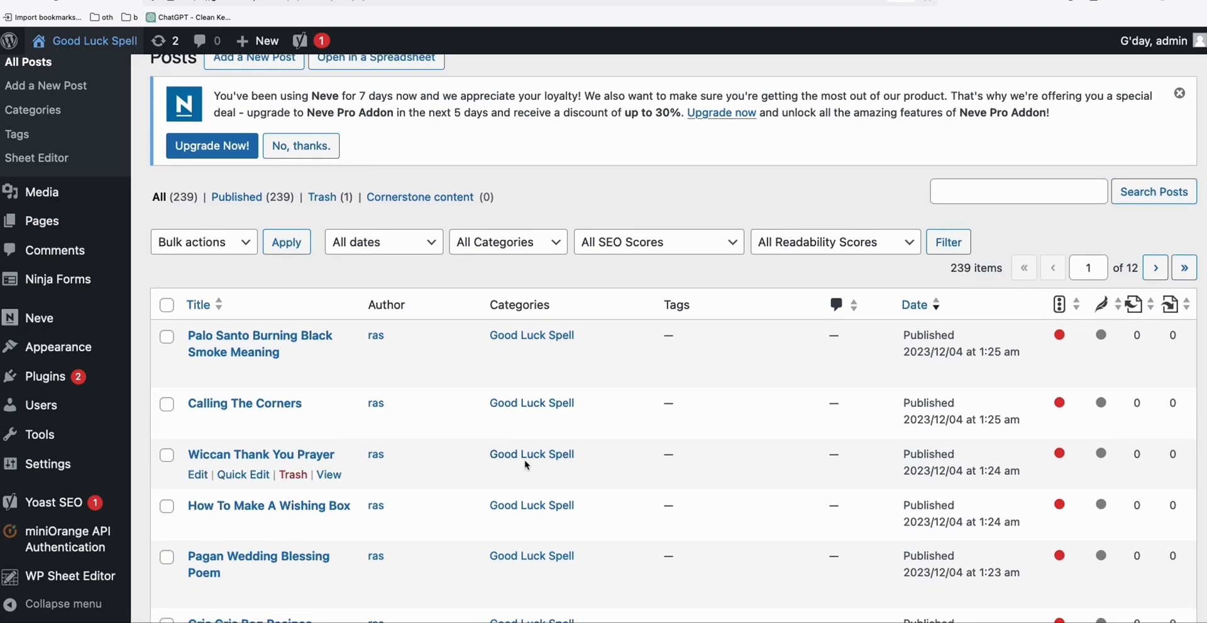
pyautogui.scroll(-1, 560, 339)
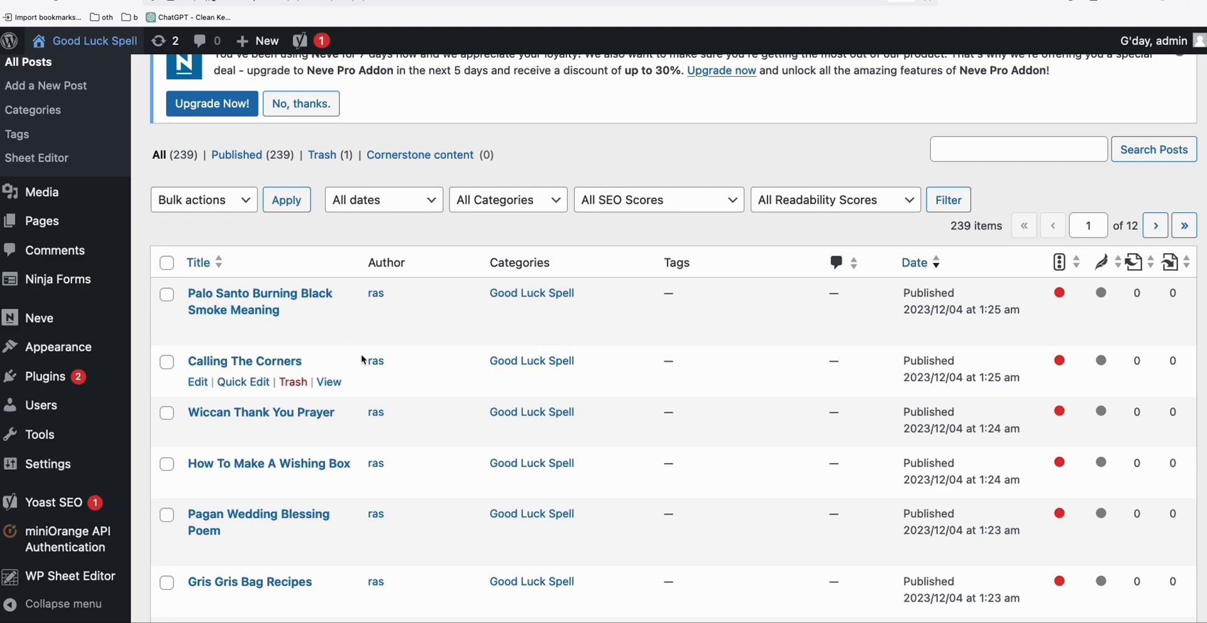
pyautogui.scroll(5, 357, 370)
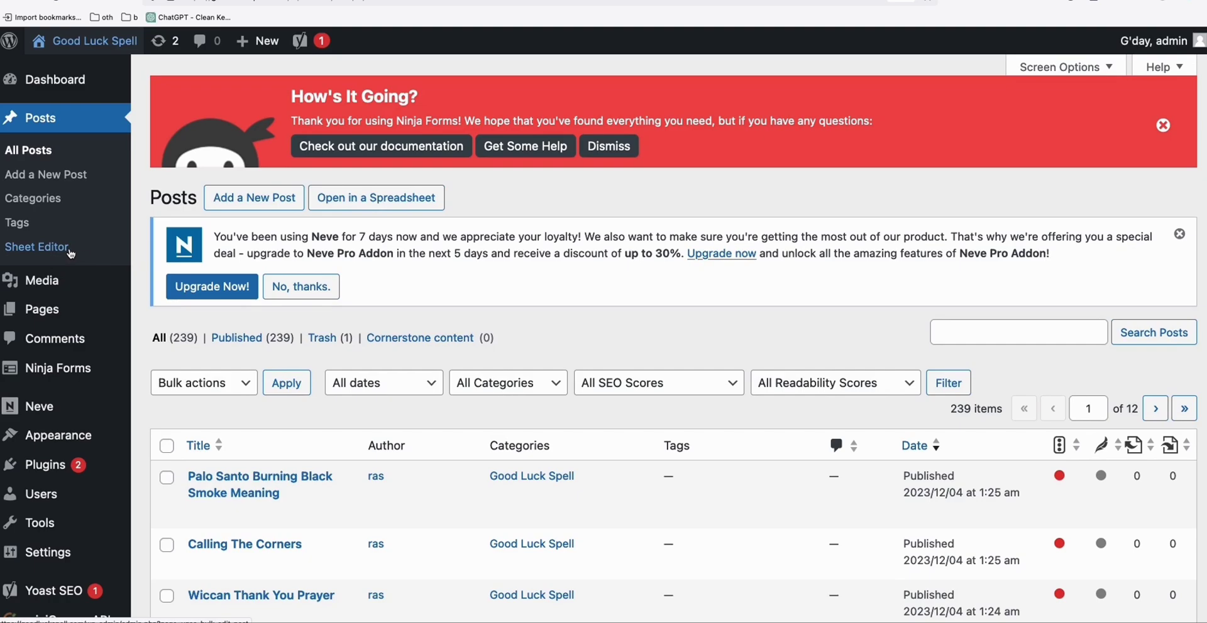
# Open WP Sheet Editor and review the 239 posts' rows and Categories column
pyautogui.click(33, 198)
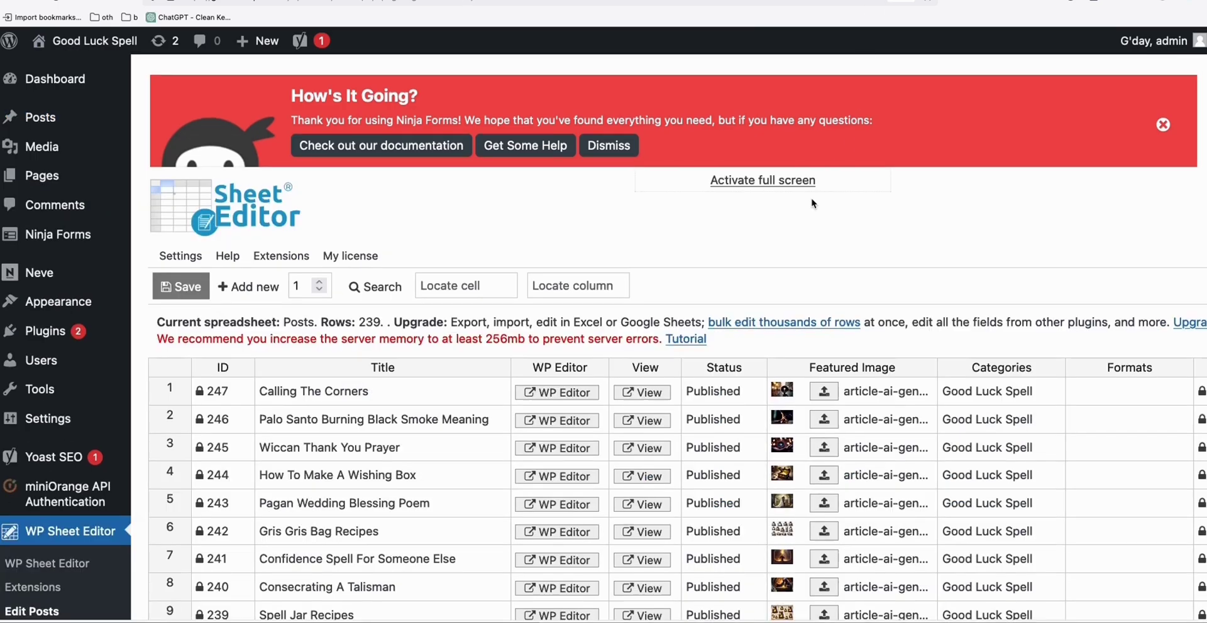
pyautogui.scroll(-3, 813, 207)
pyautogui.scroll(2, 810, 251)
pyautogui.scroll(1, 810, 258)
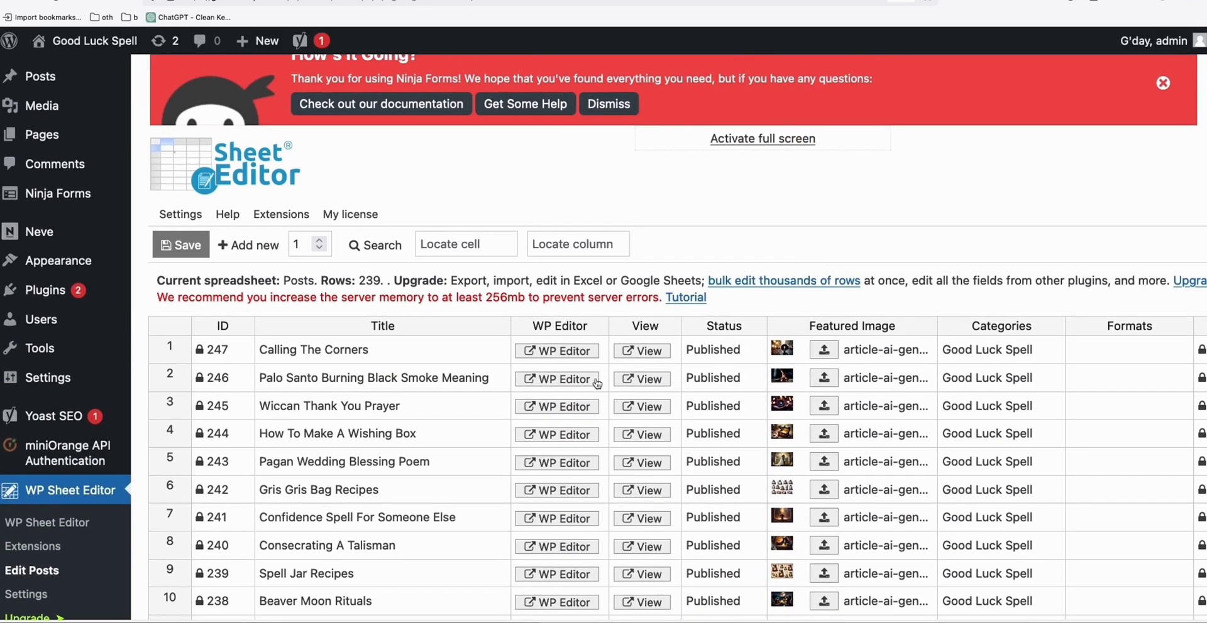
pyautogui.scroll(-3, 370, 357)
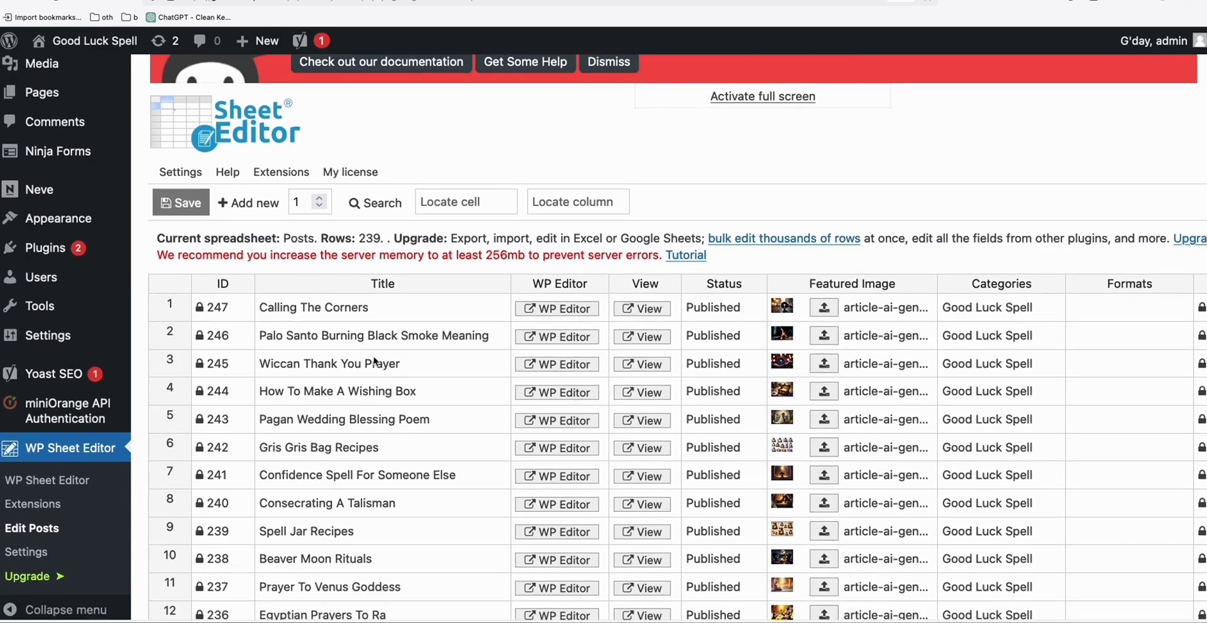
pyautogui.scroll(-3, 376, 368)
pyautogui.scroll(5, 377, 369)
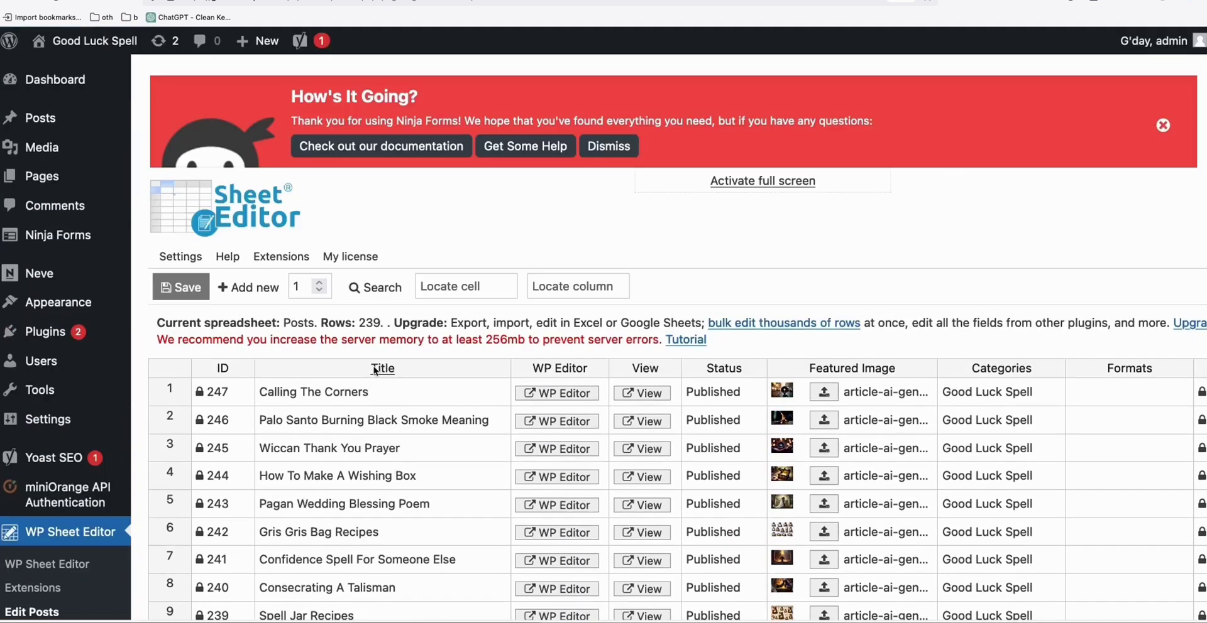
pyautogui.scroll(-1, 981, 400)
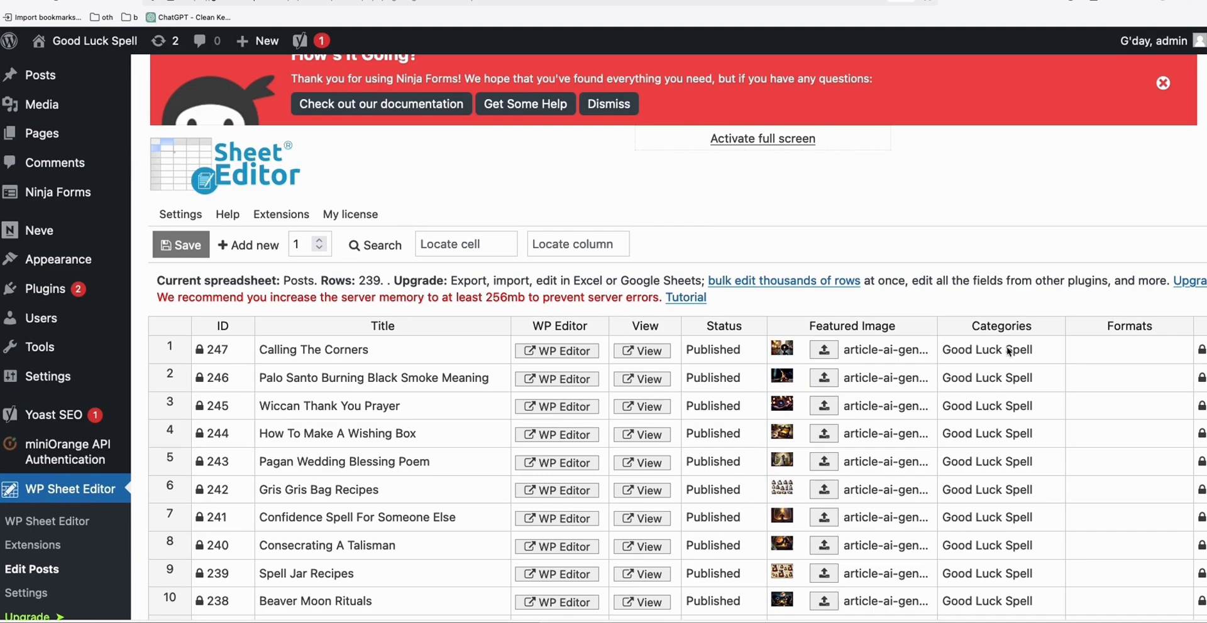
pyautogui.scroll(-1, 1008, 350)
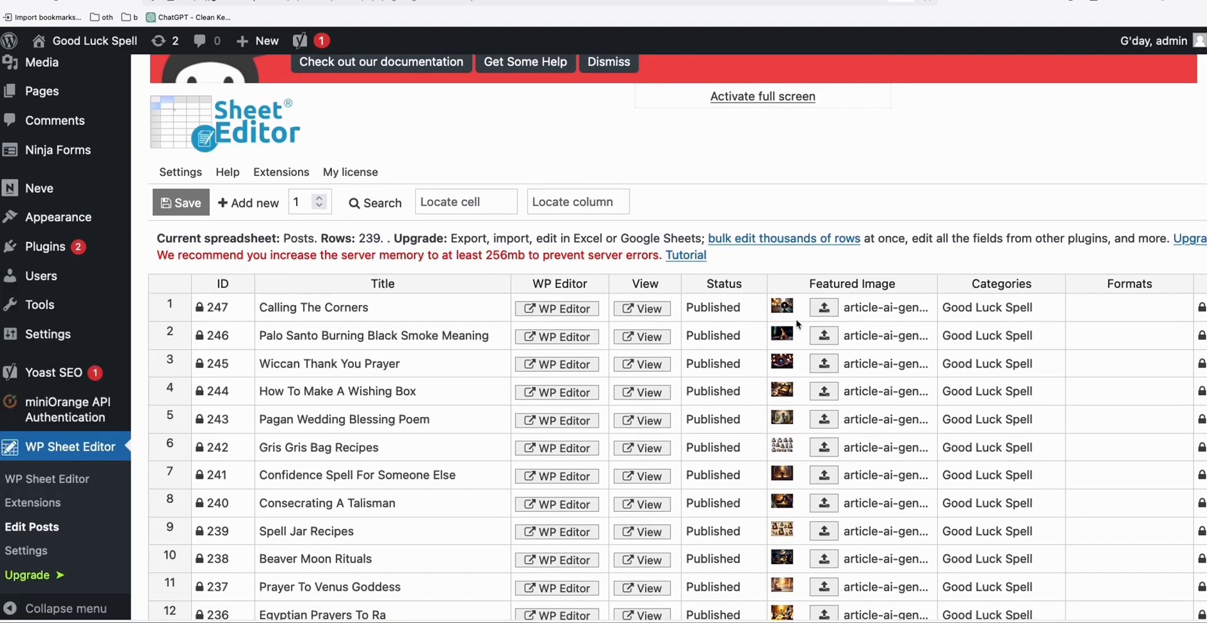
pyautogui.scroll(-2, 795, 361)
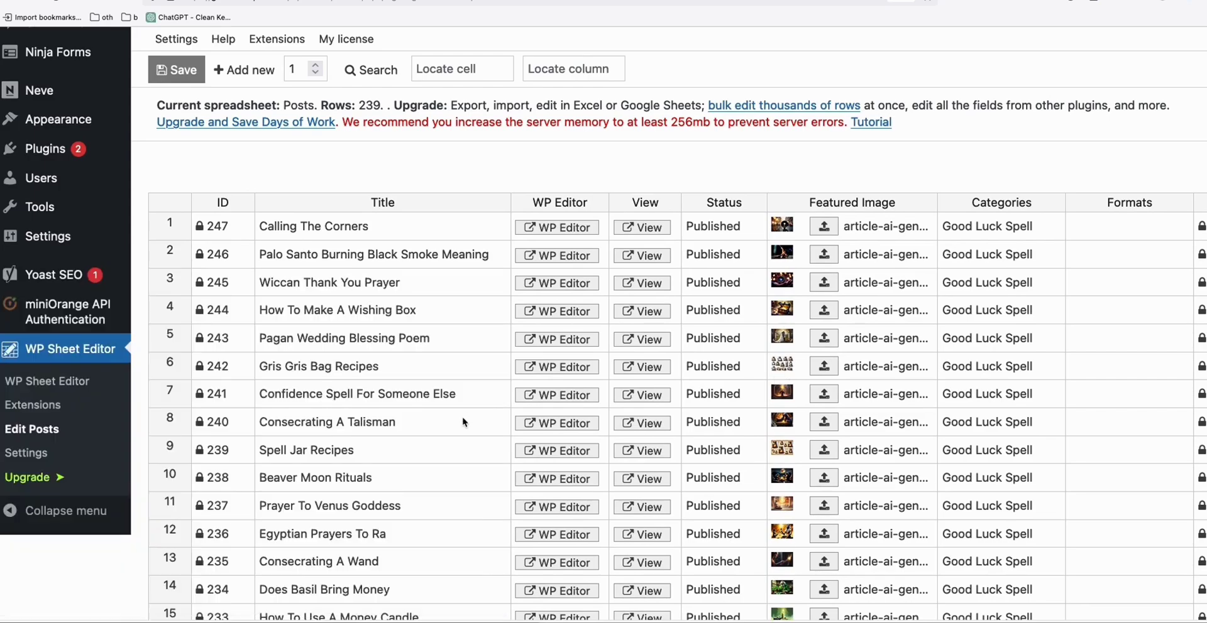
pyautogui.scroll(-10, 820, 399)
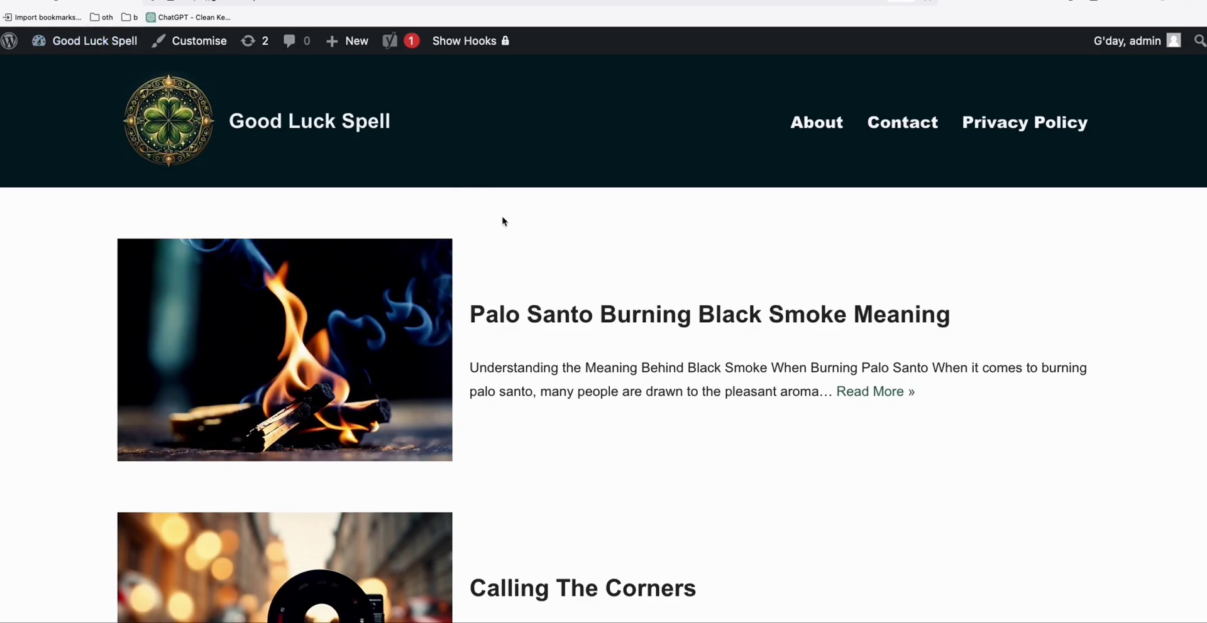
# Scroll through the blog front page posts
pyautogui.scroll(-10, 551, 277)
pyautogui.scroll(-10, 564, 325)
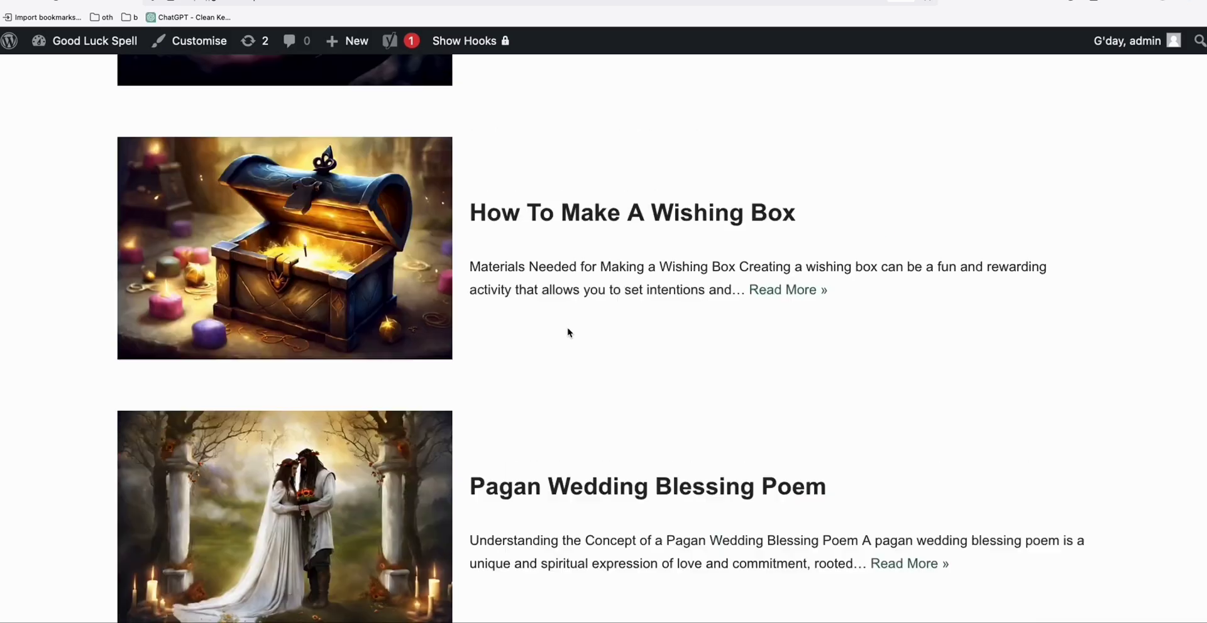
pyautogui.scroll(-5, 420, 318)
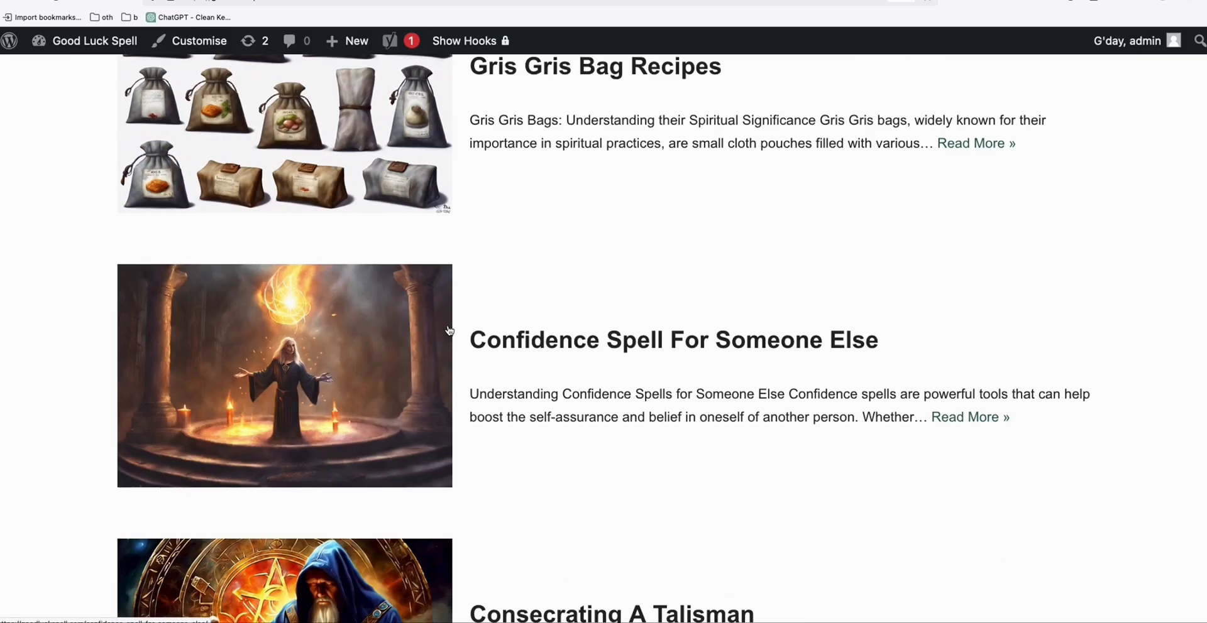
pyautogui.scroll(7, 539, 382)
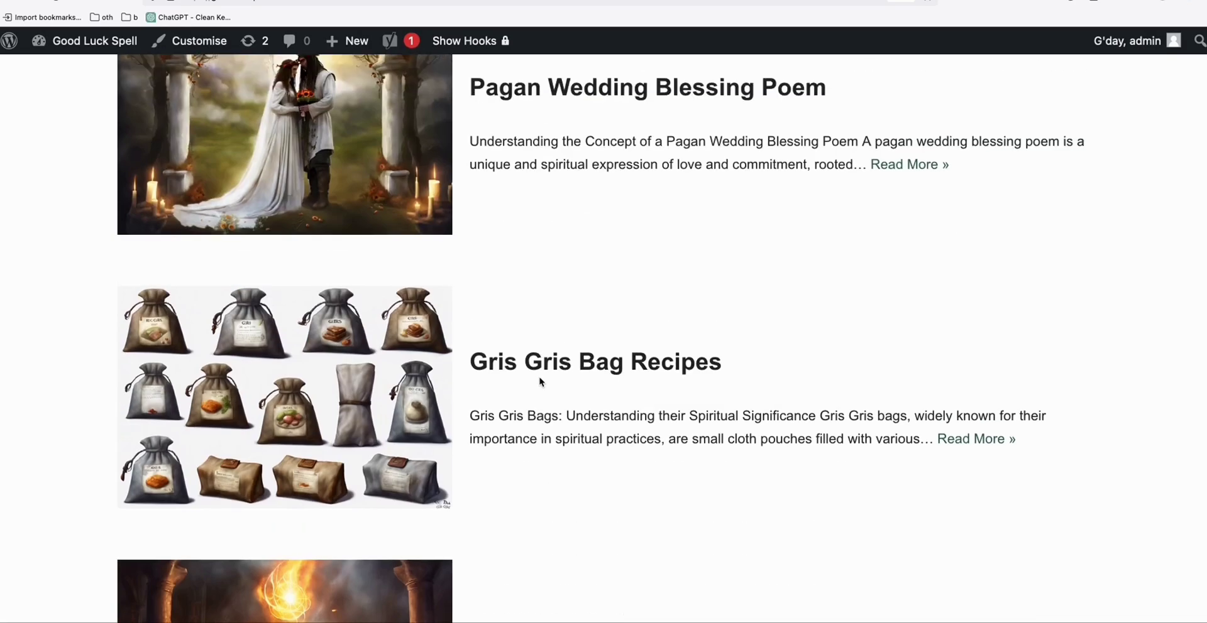
pyautogui.scroll(3, 543, 383)
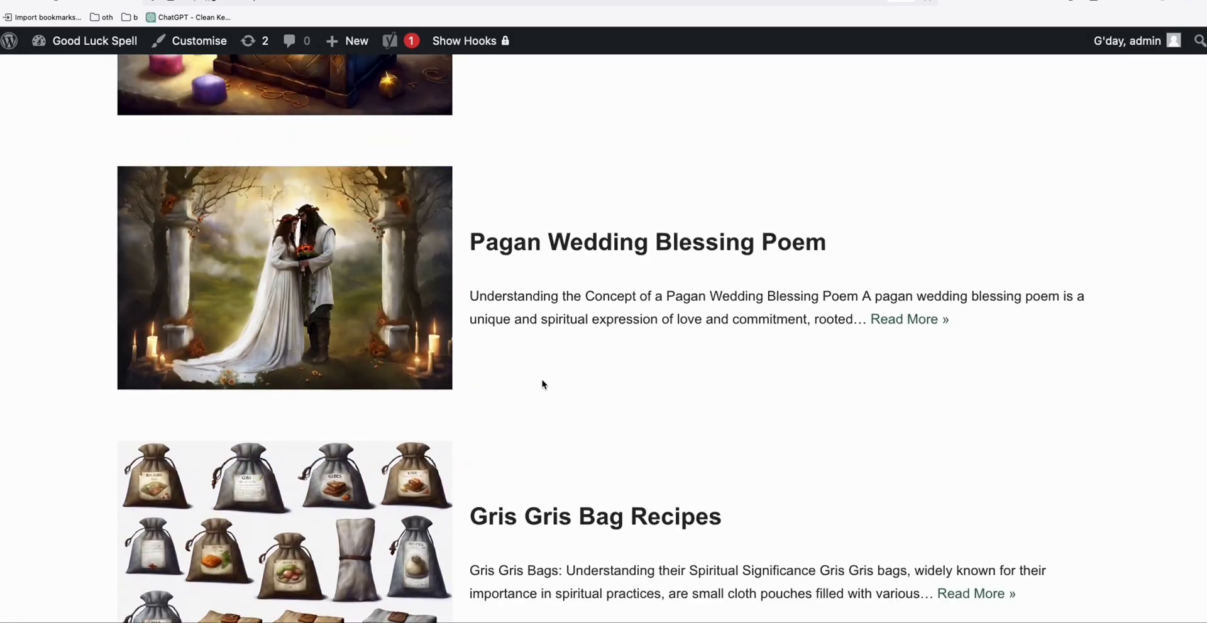
# Visit Article AI Generator's Bulk Featured Image tool, then return to the admin All Posts list
pyautogui.click(268, 2)
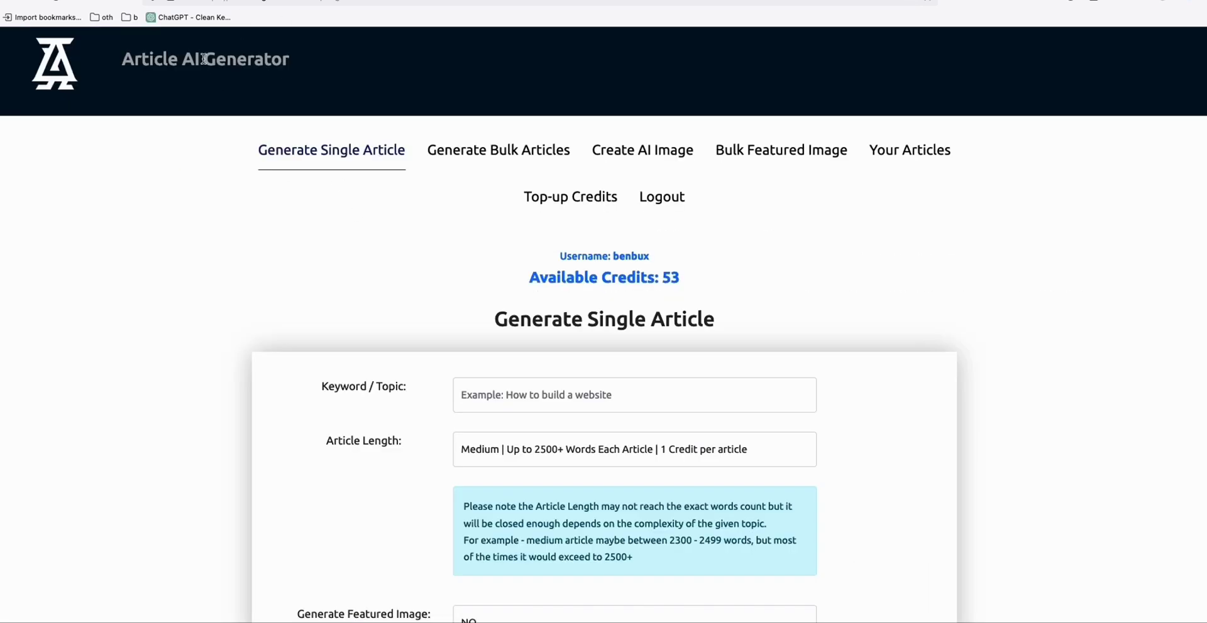
pyautogui.click(781, 158)
pyautogui.scroll(-5, 835, 205)
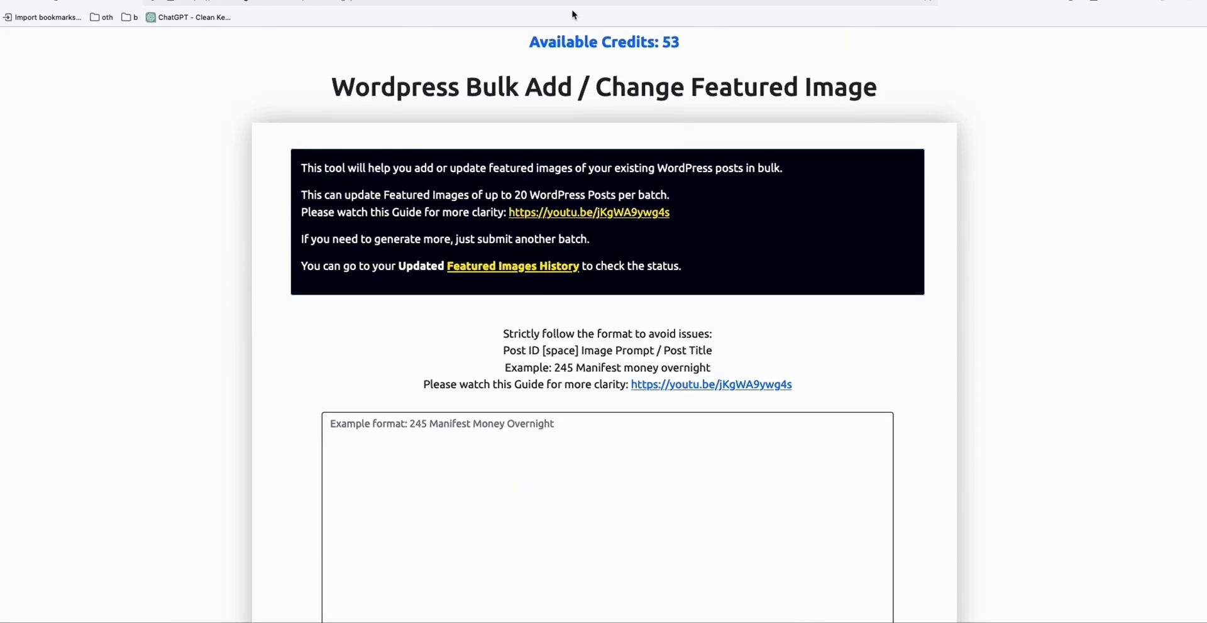
pyautogui.click(572, 3)
pyautogui.click(754, 3)
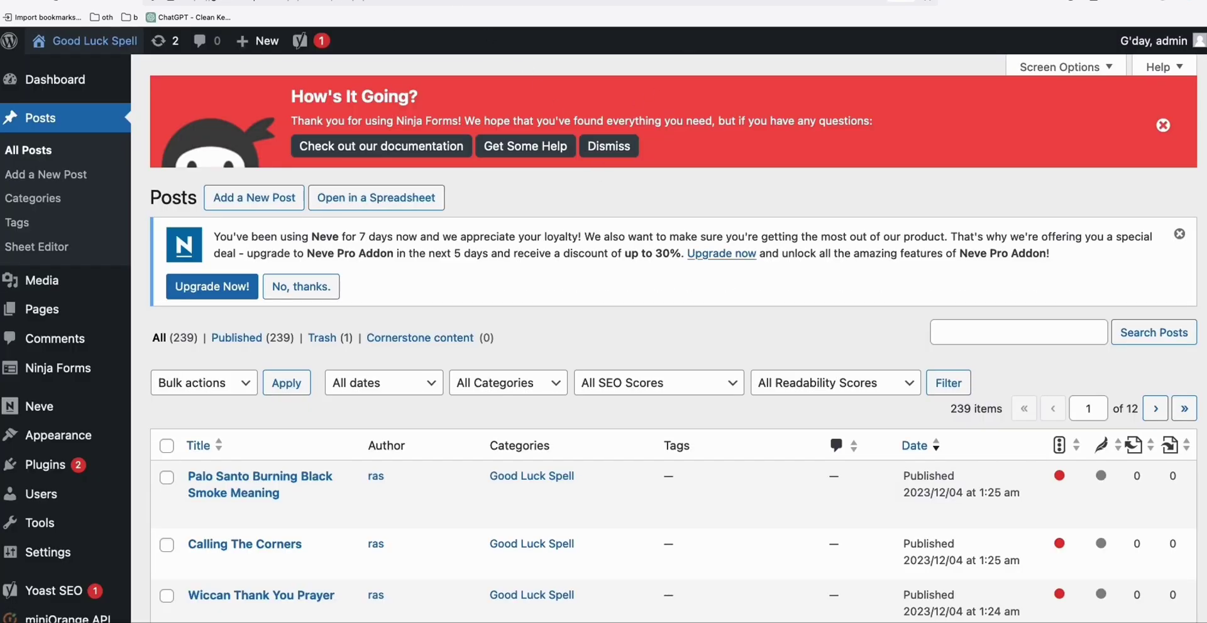
# In Sheet Editor, select the ID and Title cells of posts 205 to 201
pyautogui.click(833, 3)
pyautogui.scroll(-10, 544, 277)
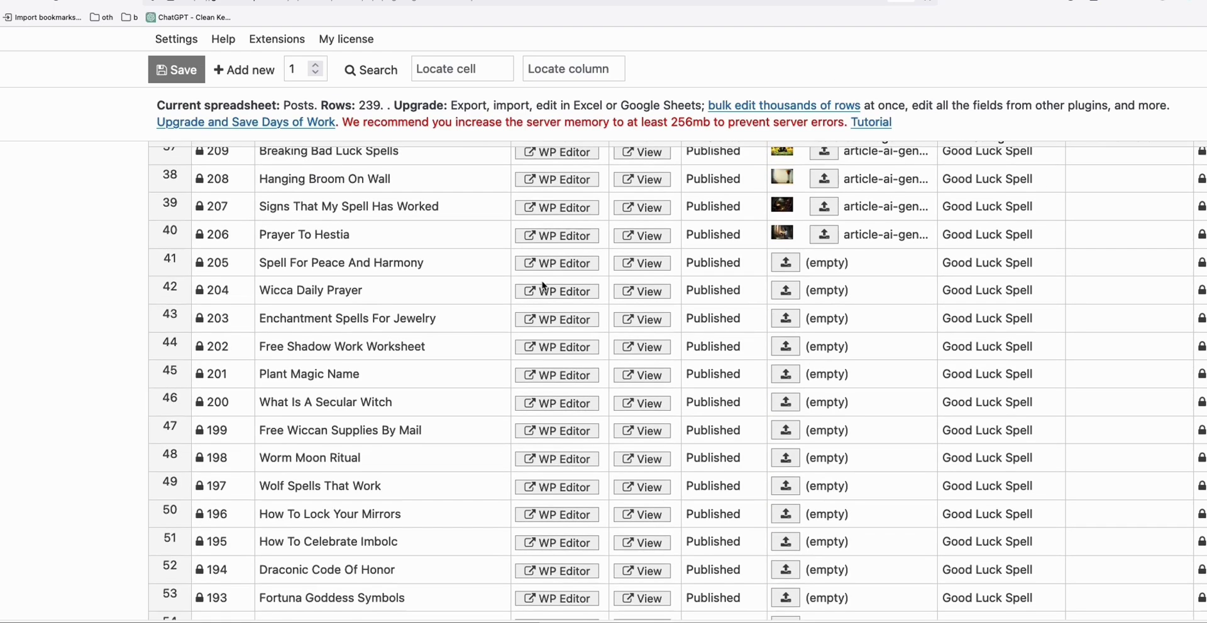
pyautogui.scroll(4, 544, 278)
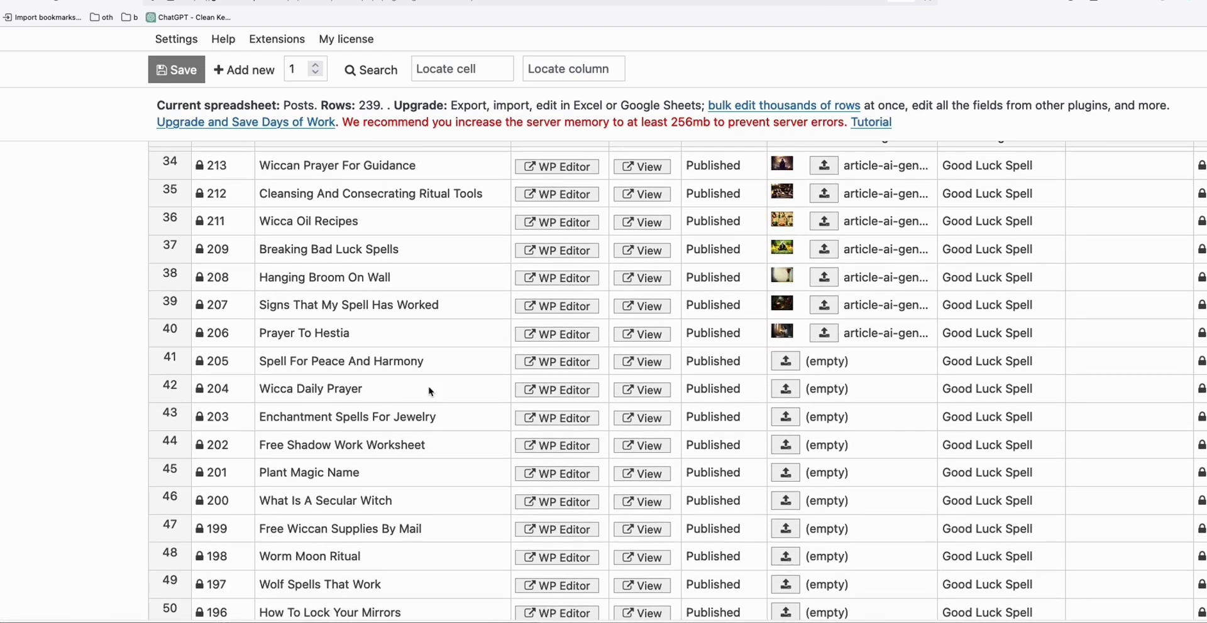
pyautogui.scroll(2, 859, 248)
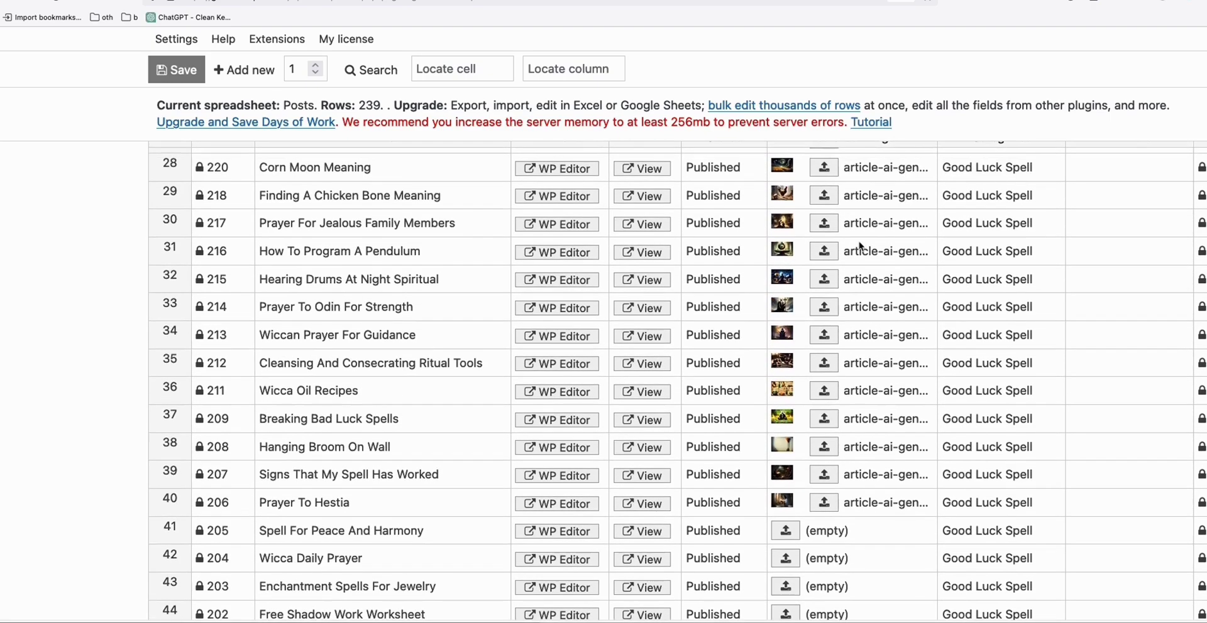
pyautogui.scroll(10, 860, 247)
pyautogui.scroll(-14, 810, 239)
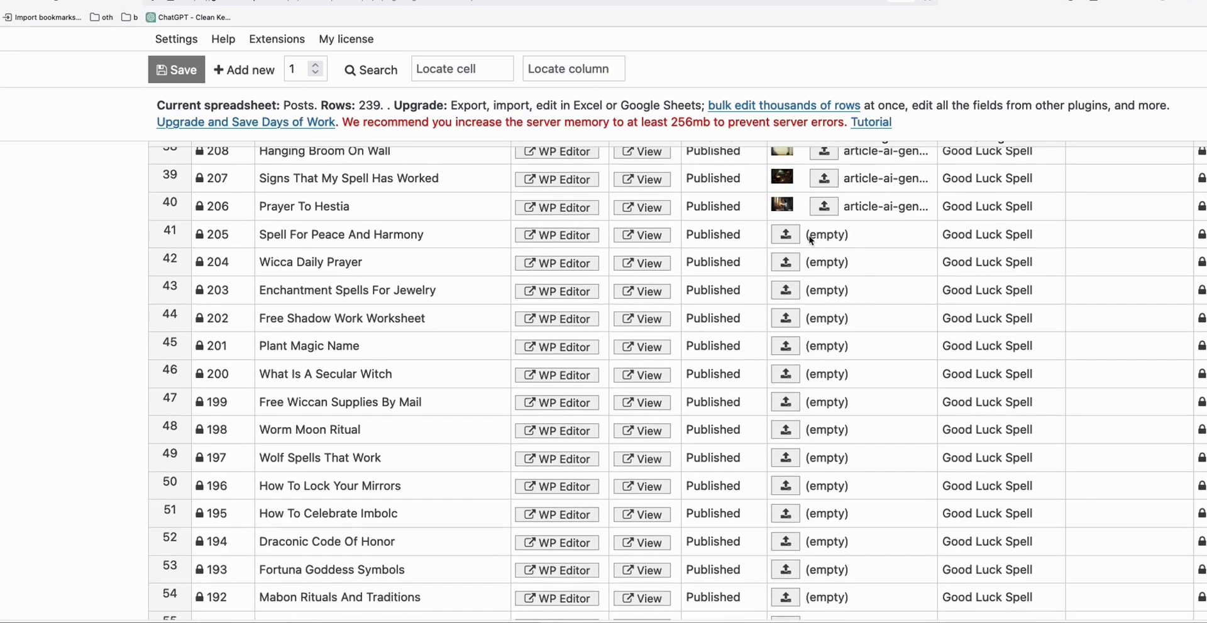
pyautogui.click(214, 238)
pyautogui.keyDown('shift'); pyautogui.click(300, 342); pyautogui.keyUp('shift')
pyautogui.hotkey('ctrl', 'c')
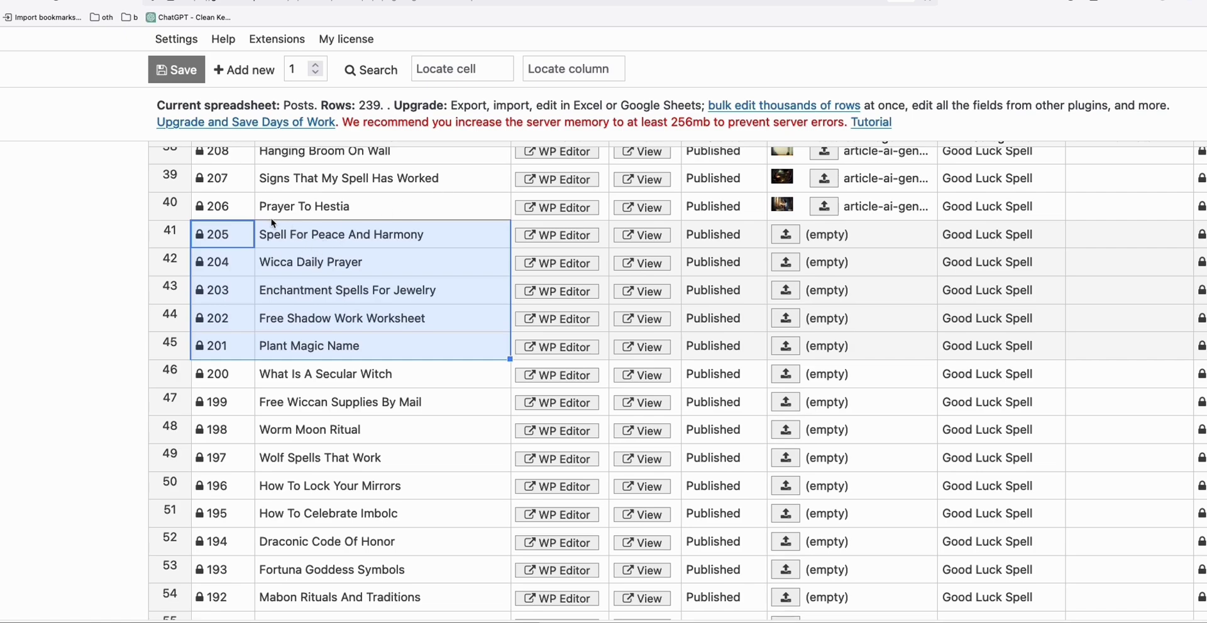
# Paste the IDs and titles of posts 205–201 into Article AI Generator's post list box
pyautogui.hotkey('ctrl', 'Tab')
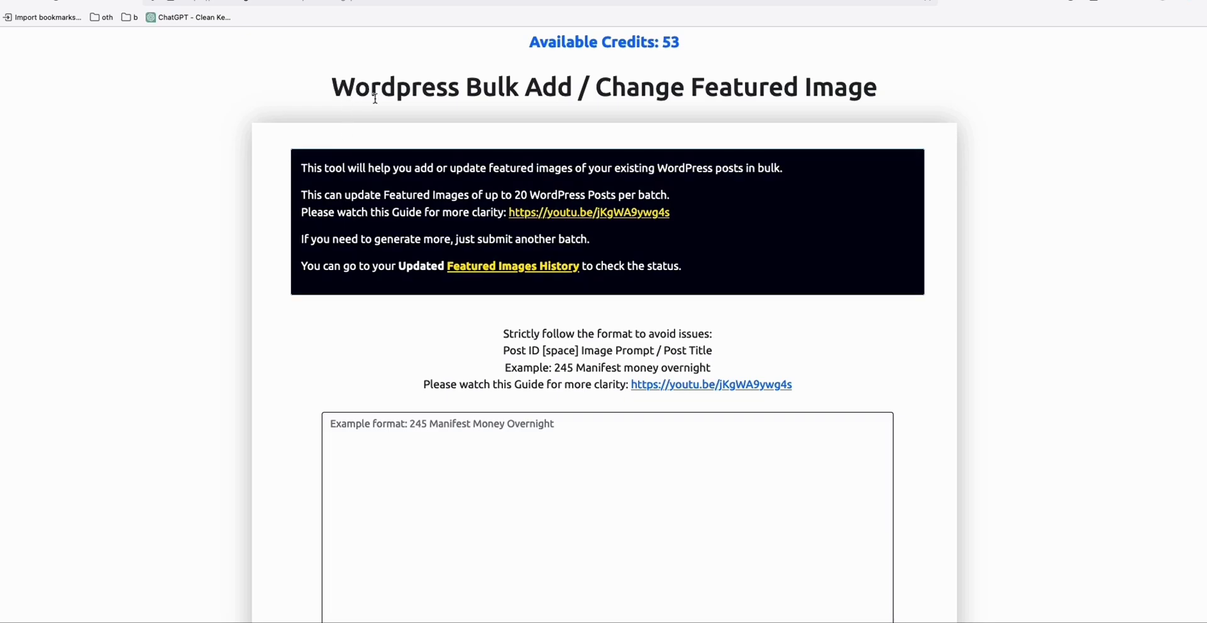
pyautogui.scroll(4, 570, 226)
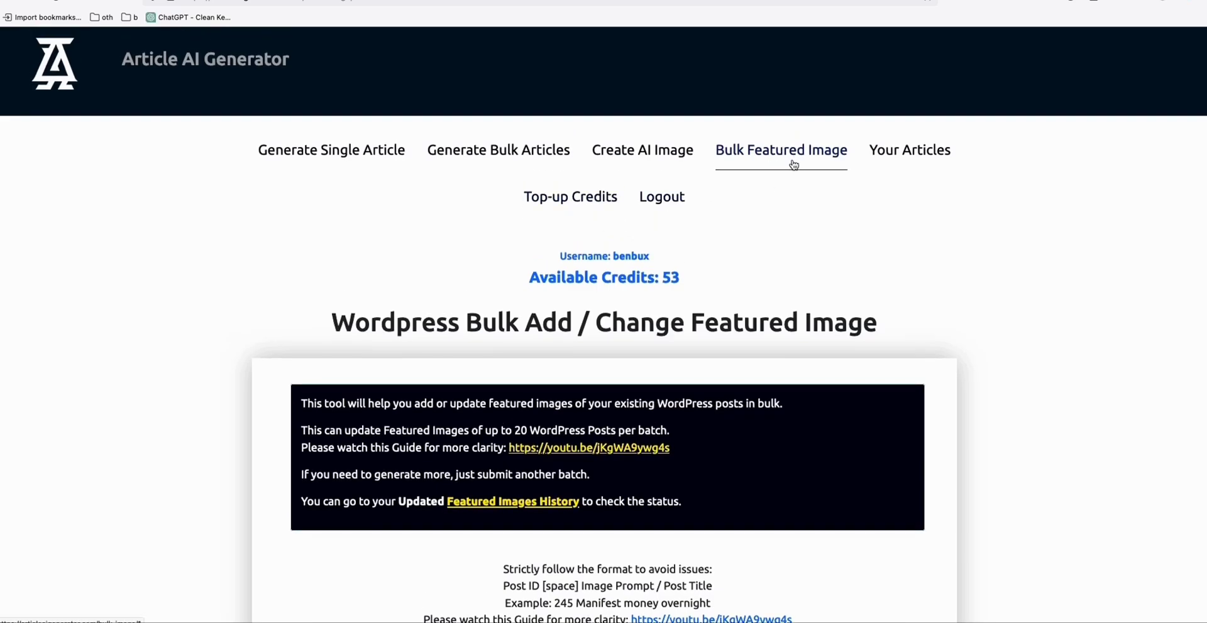
pyautogui.scroll(-4, 790, 165)
pyautogui.click(499, 468)
pyautogui.hotkey('ctrl', 'v')
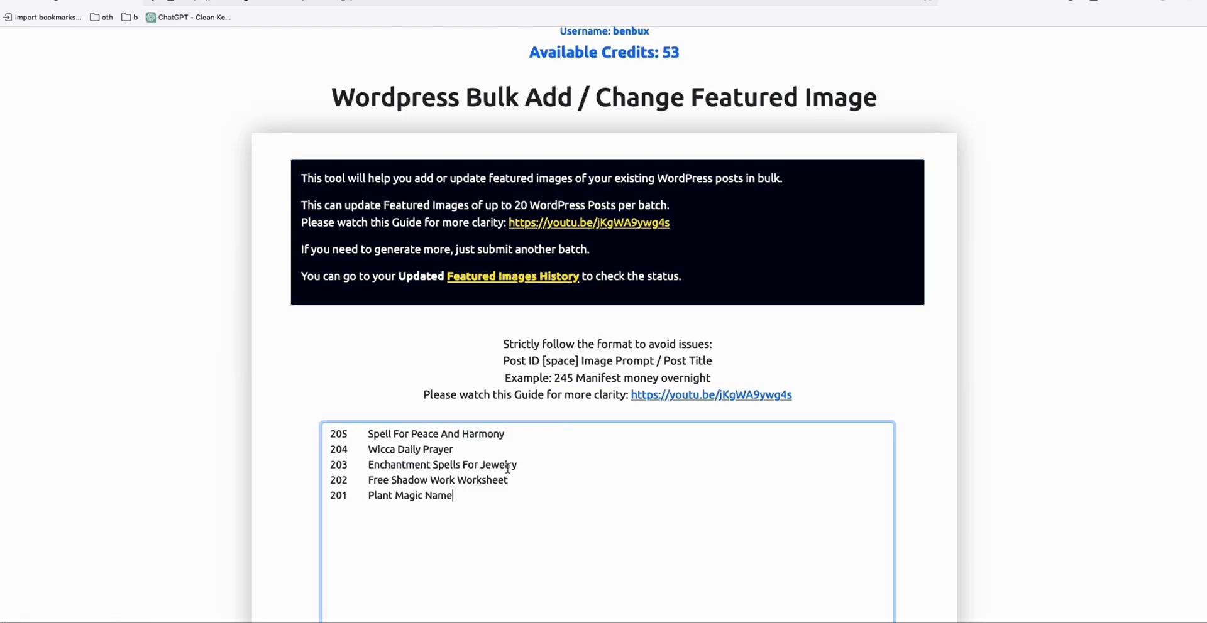
pyautogui.scroll(-5, 500, 468)
pyautogui.scroll(-3, 513, 469)
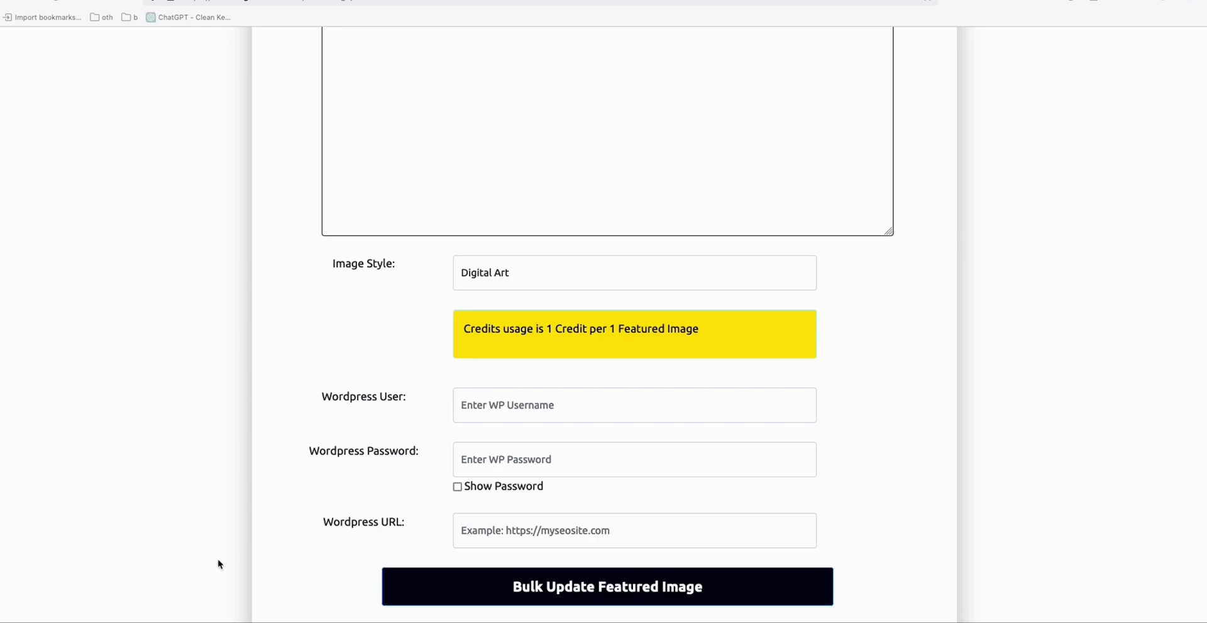
pyautogui.click(499, 405)
pyautogui.write('ras')
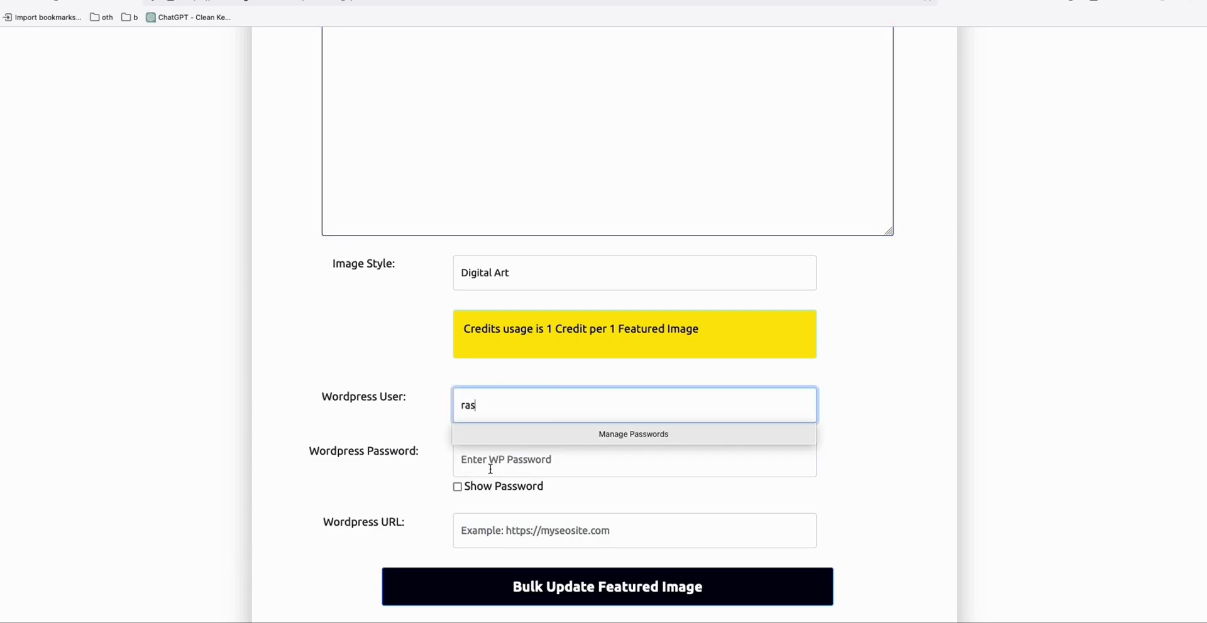
pyautogui.click(490, 470)
pyautogui.hotkey('ctrl', 'v')
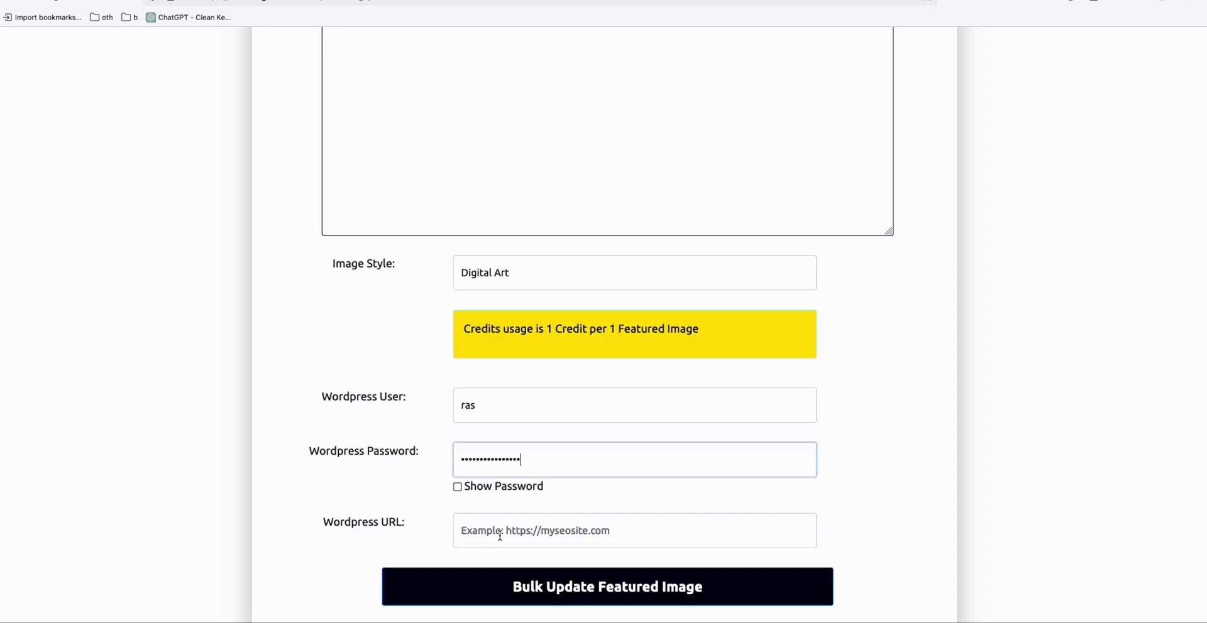
pyautogui.press('Tab')
pyautogui.hotkey('ctrl', 'v')
pyautogui.scroll(-1, 917, 352)
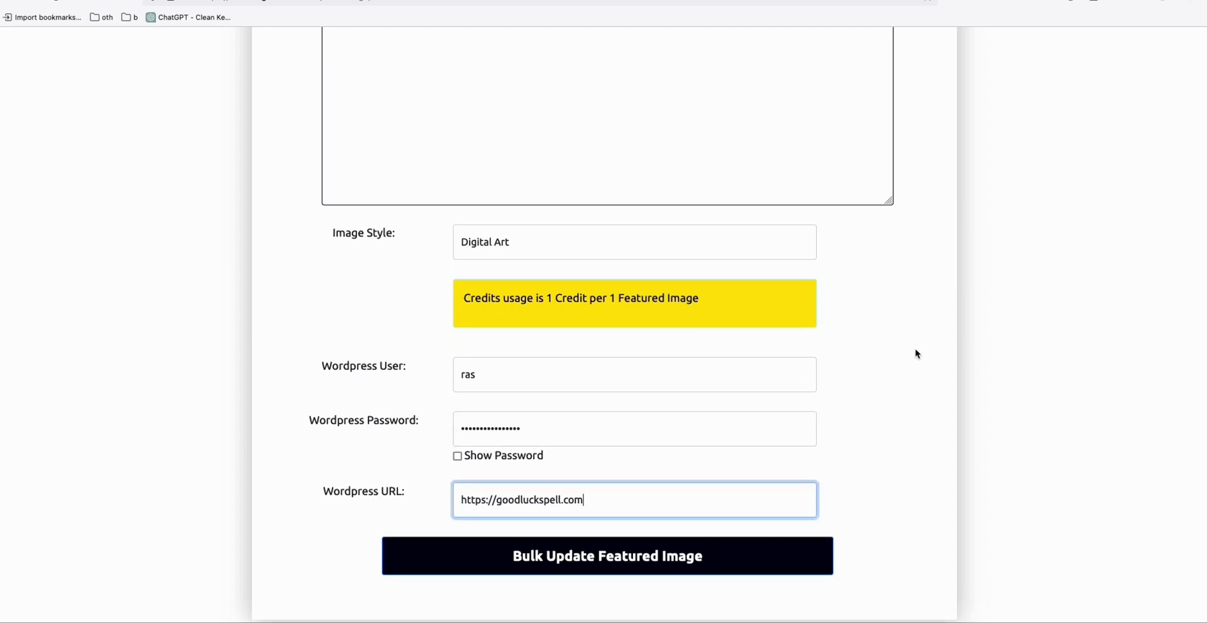
pyautogui.click(670, 568)
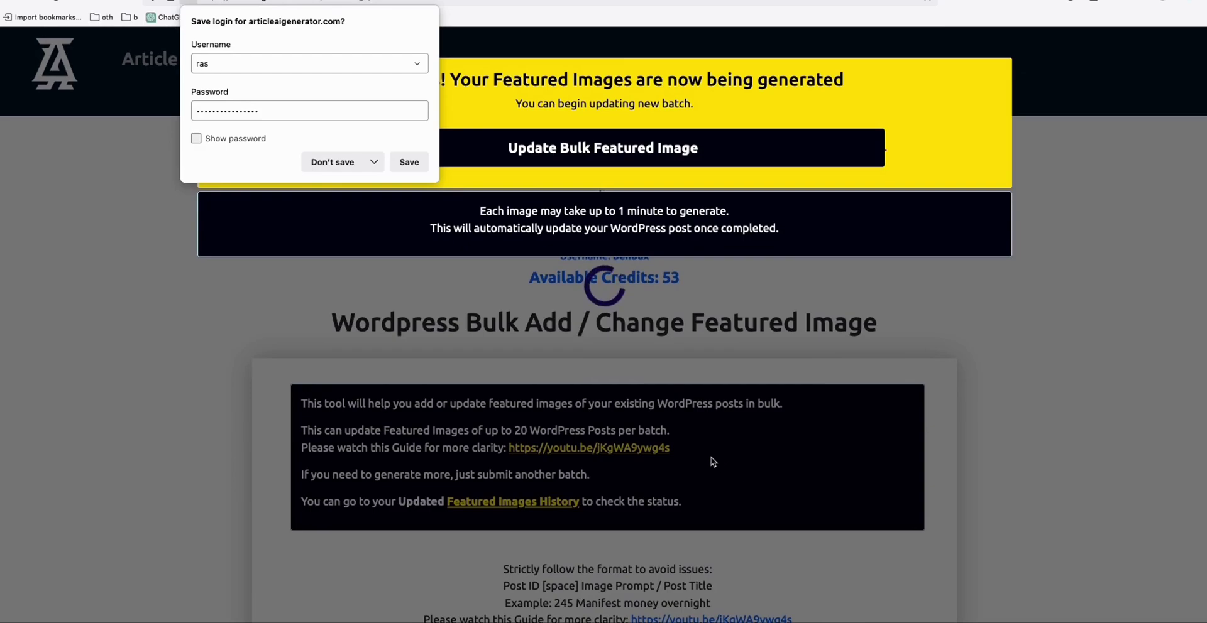
# Dismiss the save-login prompt, reset the form, and view the featured images history for posts 201–205
pyautogui.click(693, 442)
pyautogui.scroll(-5, 707, 420)
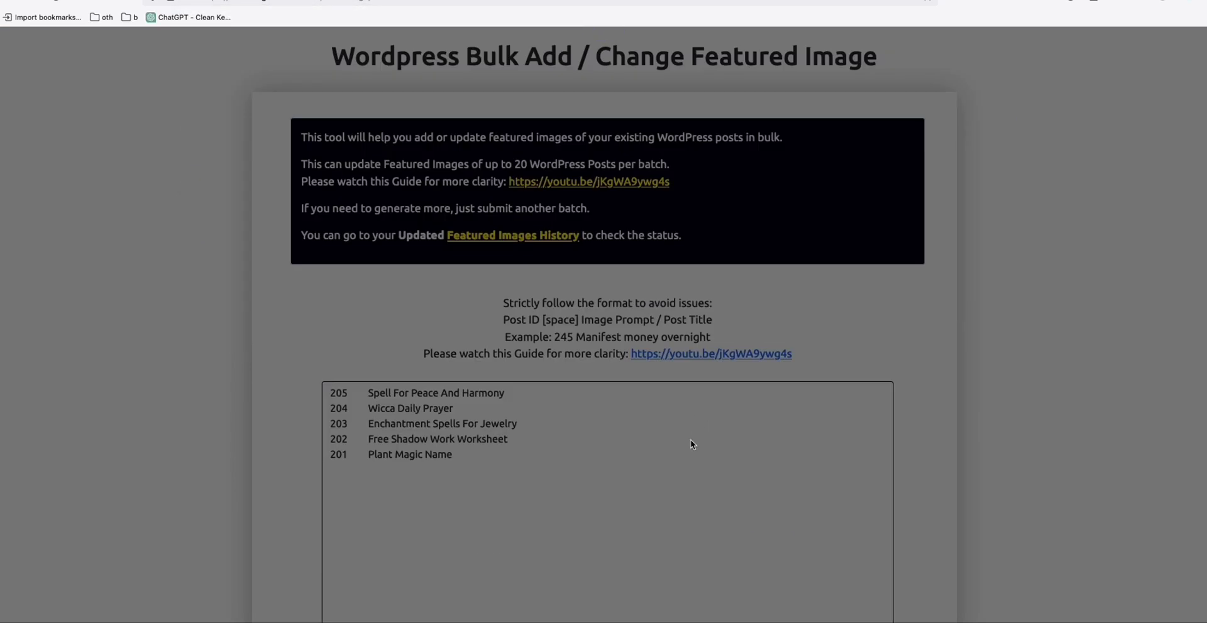
pyautogui.scroll(5, 690, 439)
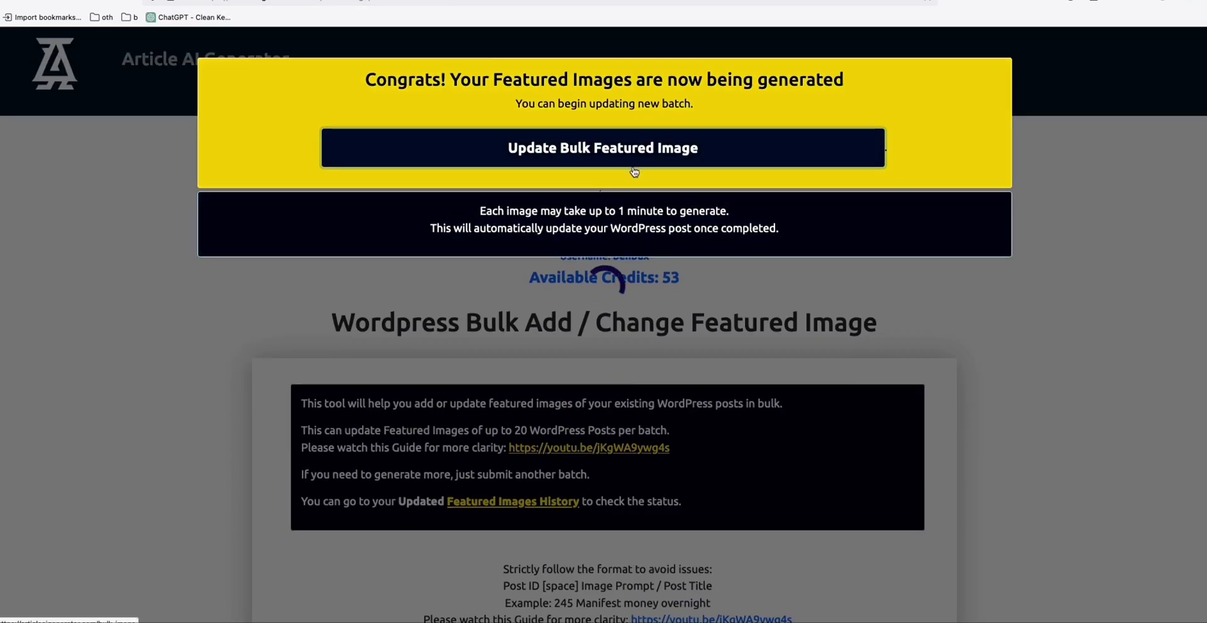
pyautogui.click(574, 151)
pyautogui.scroll(-5, 574, 264)
pyautogui.scroll(2, 524, 230)
pyautogui.click(524, 227)
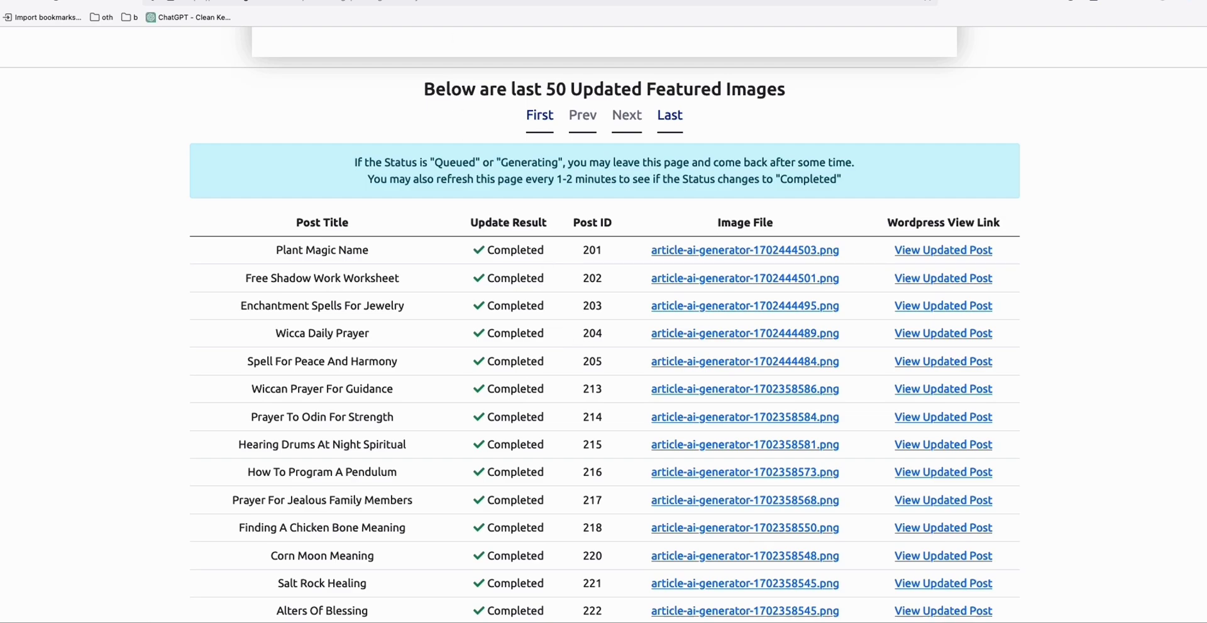
# Return to WordPress admin to confirm posts 201–205 now have featured images
pyautogui.hotkey('ctrl', 'Tab')
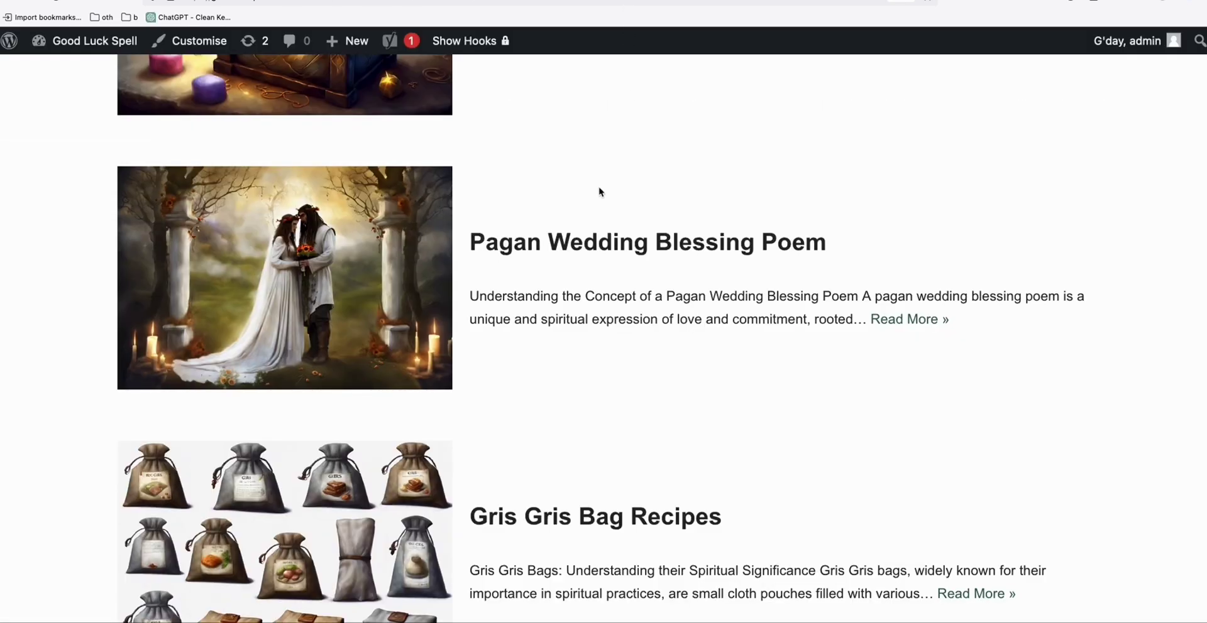
# Browse the illustrated blog posts, then go back to the 239-post admin list
pyautogui.scroll(-8, 606, 352)
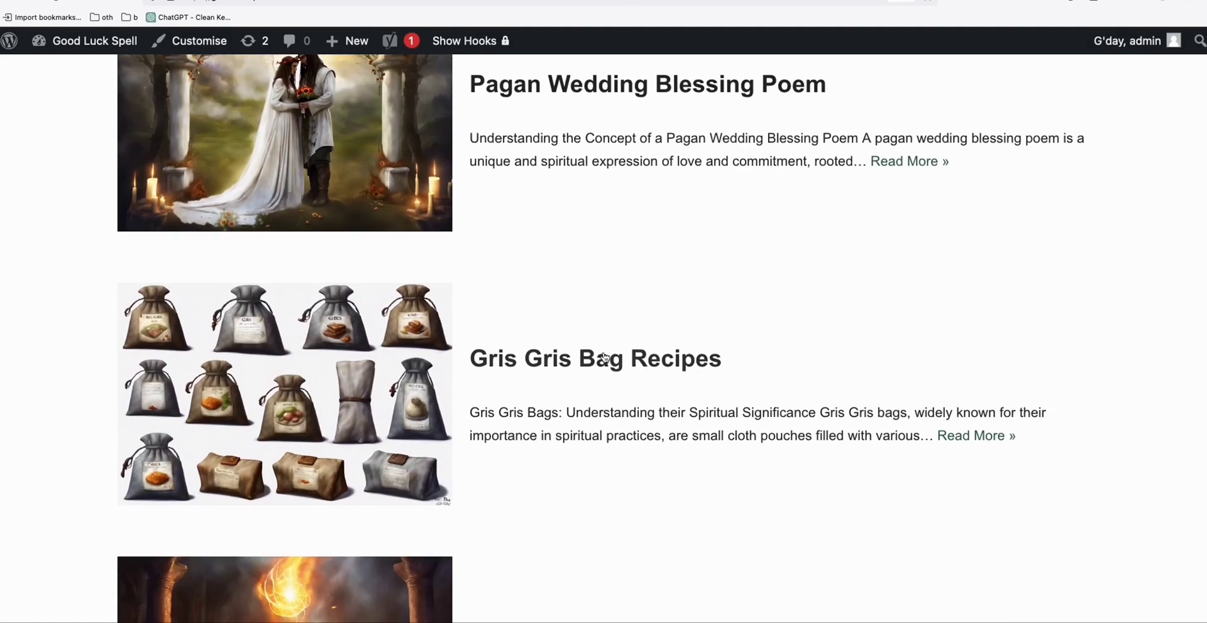
pyautogui.scroll(-15, 611, 371)
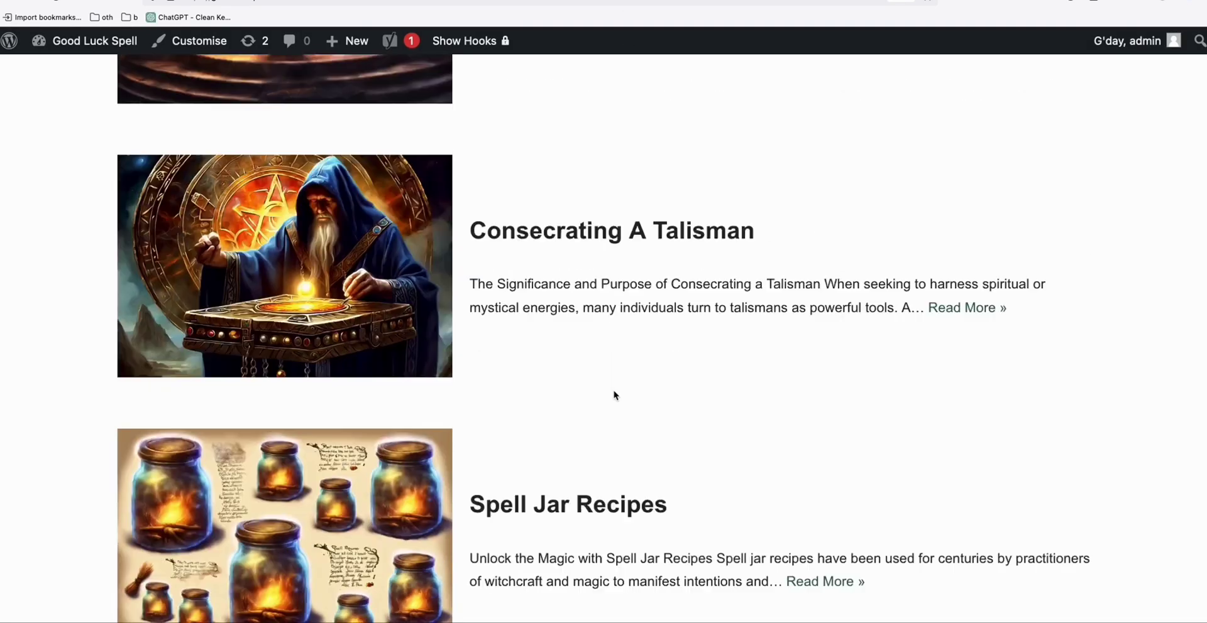
pyautogui.scroll(-10, 614, 401)
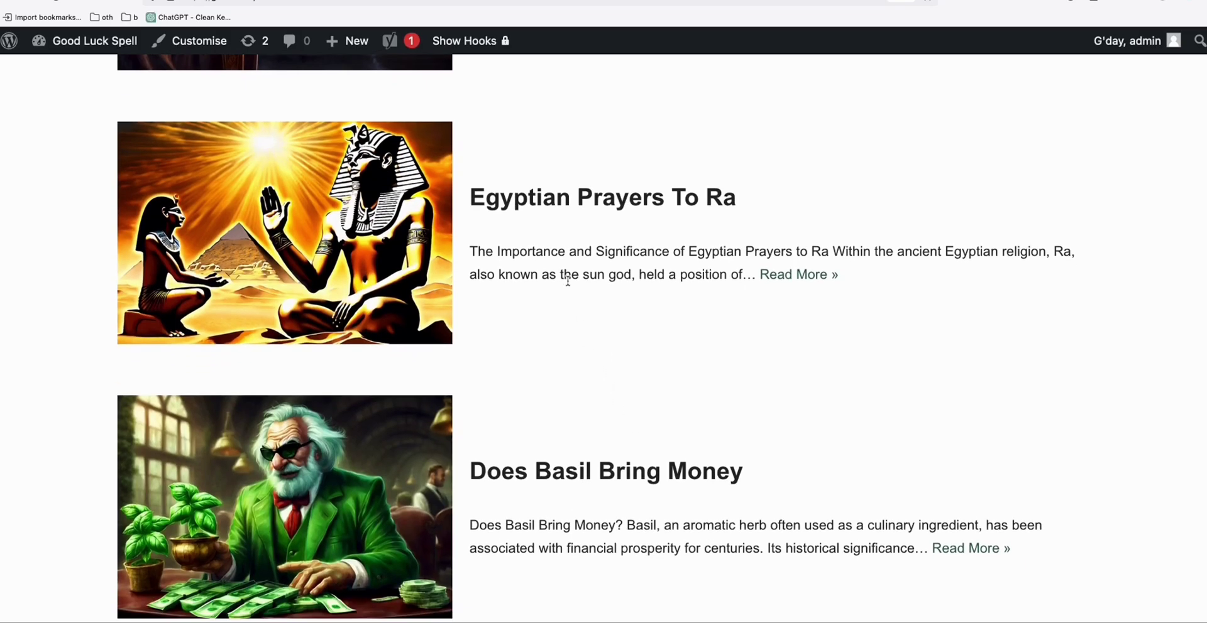
pyautogui.click(465, 4)
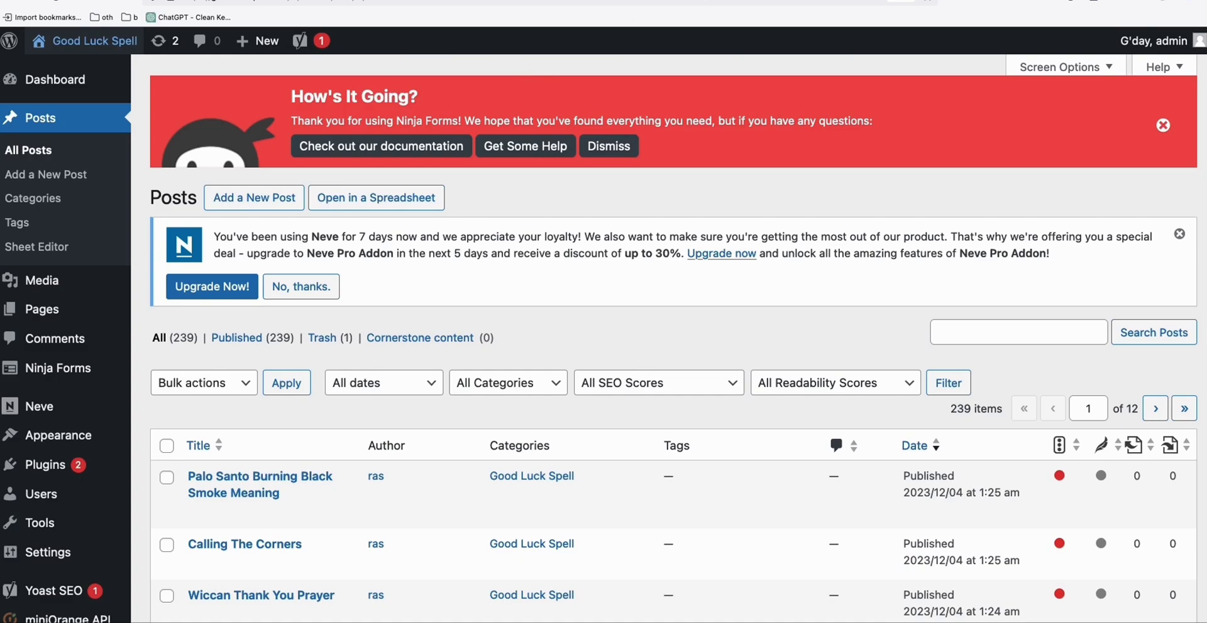
pyautogui.scroll(-3, 280, 477)
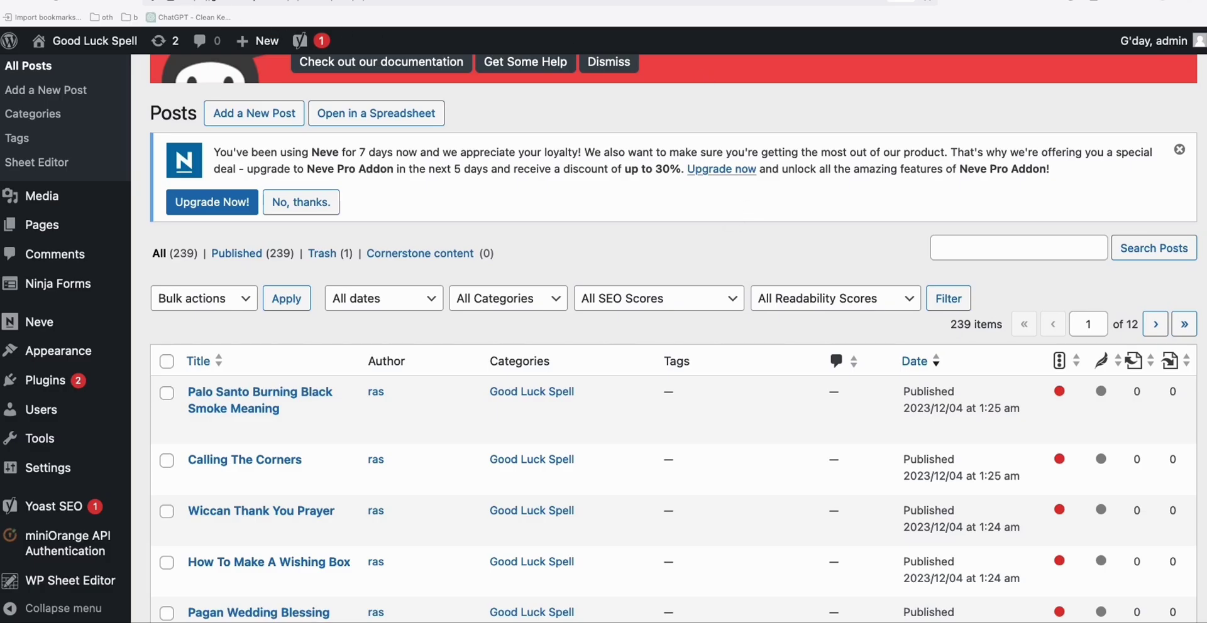
# Paste the blog-post categorization prompt into a new ChatGPT conversation and enlarge the page
pyautogui.hotkey('ctrl', 'Tab')
pyautogui.write('I will be uploading a spreadsheet that has two columns. The first row will be the column title. The first column lists all my blog posts. The second column is for categories. Can you categorized the blog posts into 4 categories and fill them accordingly in the 2nd column. Send me the updated spreadsheet that I can download. Do not change the order of blog posts')
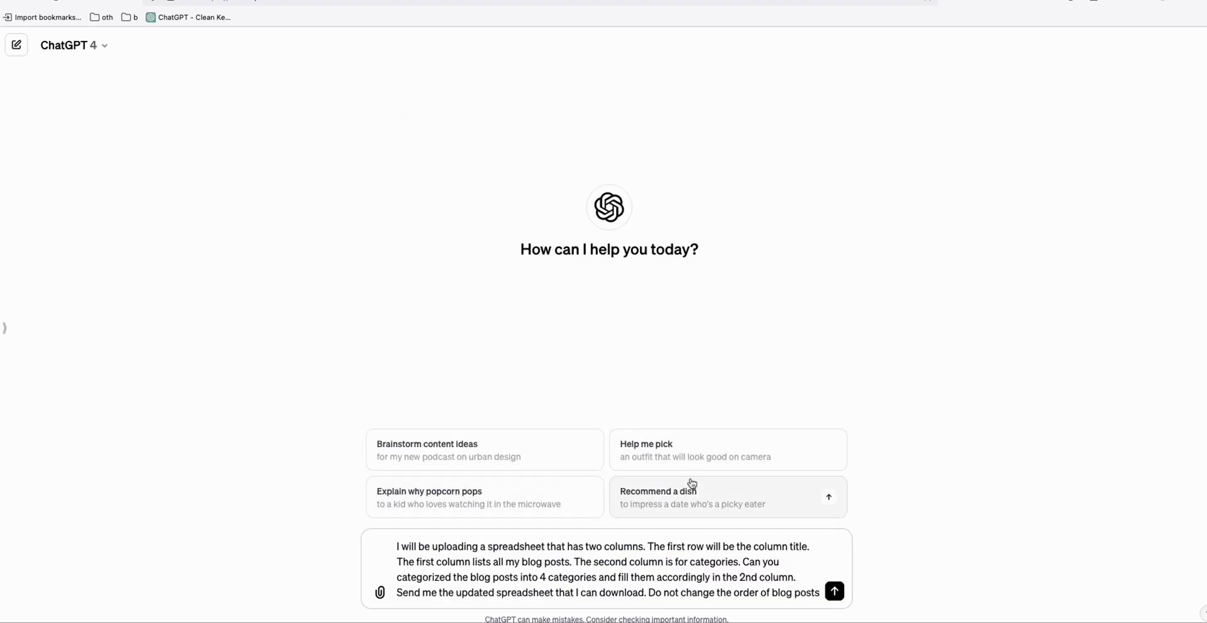
pyautogui.hotkey('ctrl', '+')
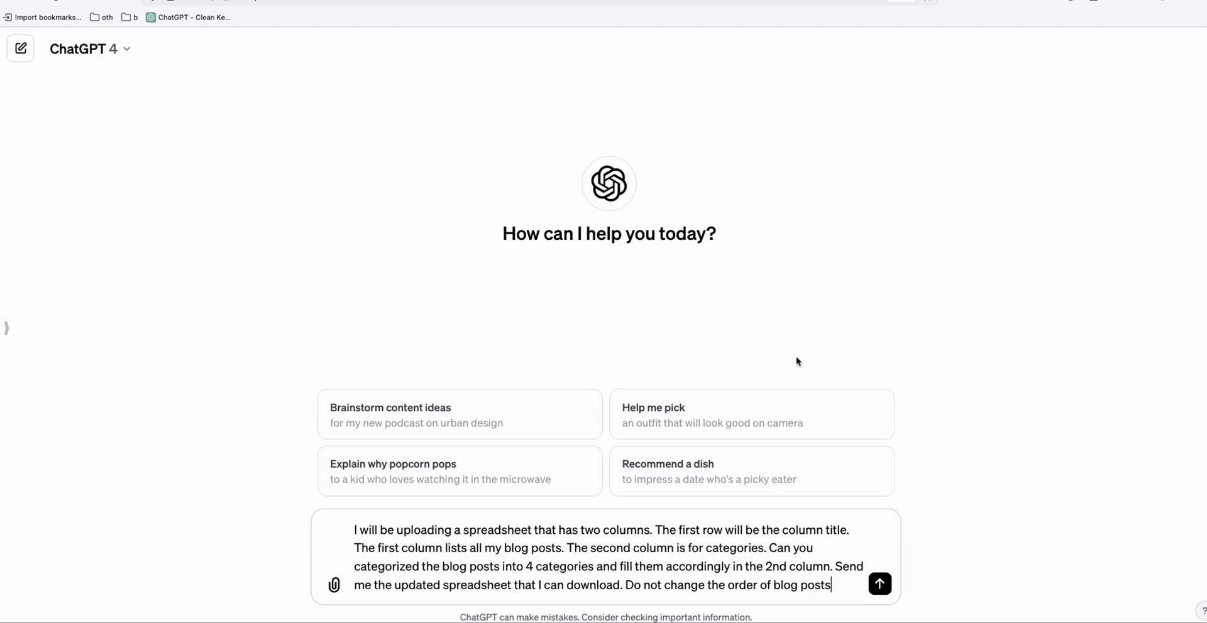
# Review the prompt's 4-category and keep-the-post-order instructions, then send it
pyautogui.click(653, 568)
pyautogui.moveTo(570, 547); pyautogui.dragTo(640, 561)
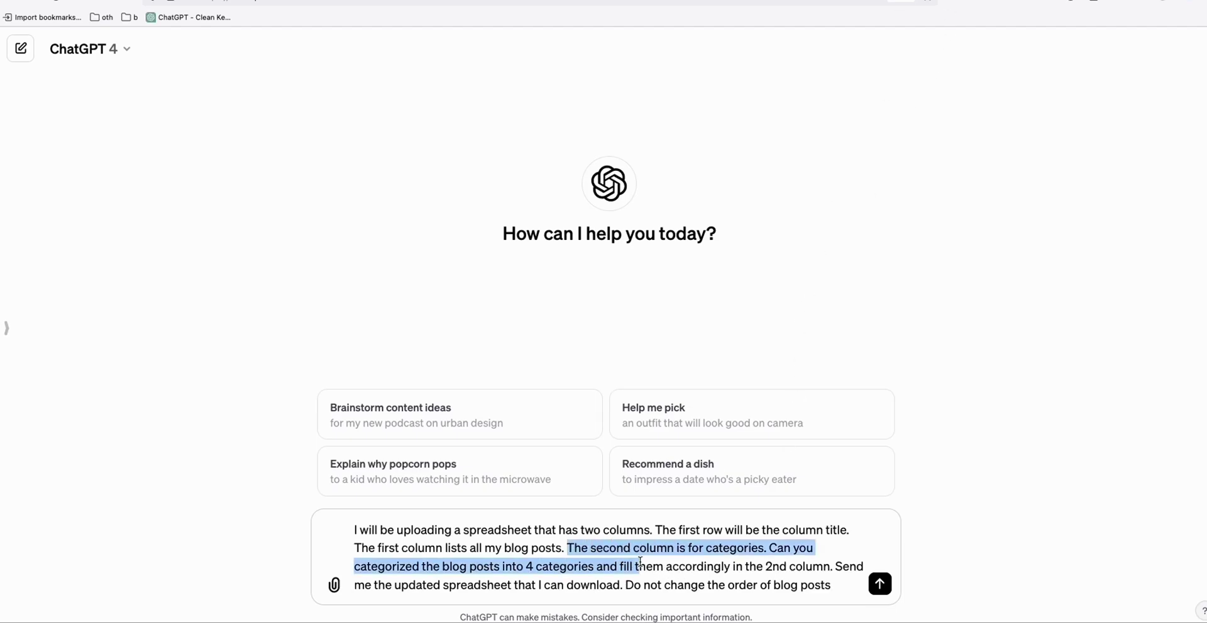
pyautogui.click(538, 571)
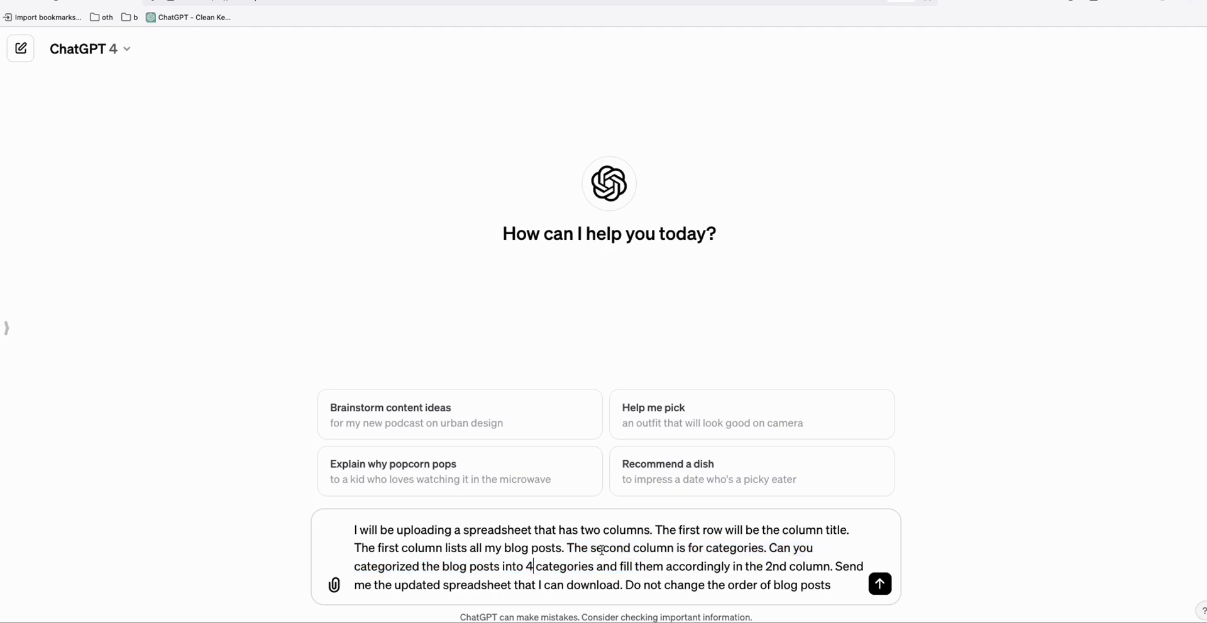
pyautogui.moveTo(567, 547); pyautogui.dragTo(834, 578)
pyautogui.click(641, 588)
pyautogui.moveTo(625, 585); pyautogui.dragTo(657, 585)
pyautogui.click(675, 565)
pyautogui.moveTo(634, 586); pyautogui.dragTo(830, 585)
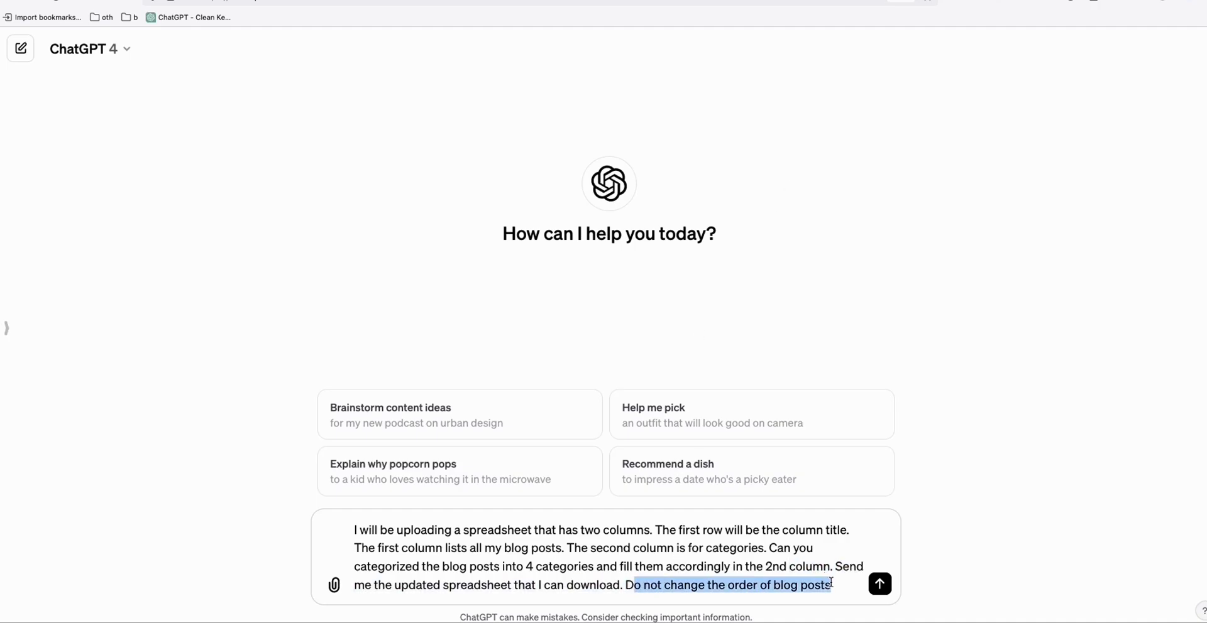
pyautogui.click(823, 585)
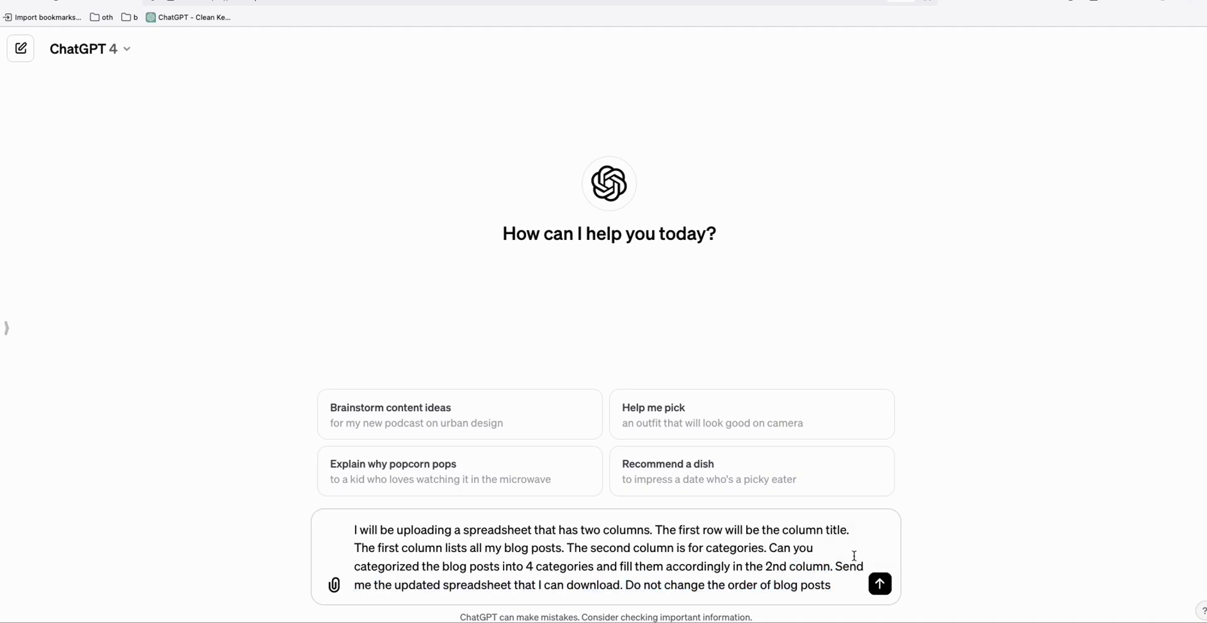
pyautogui.click(880, 583)
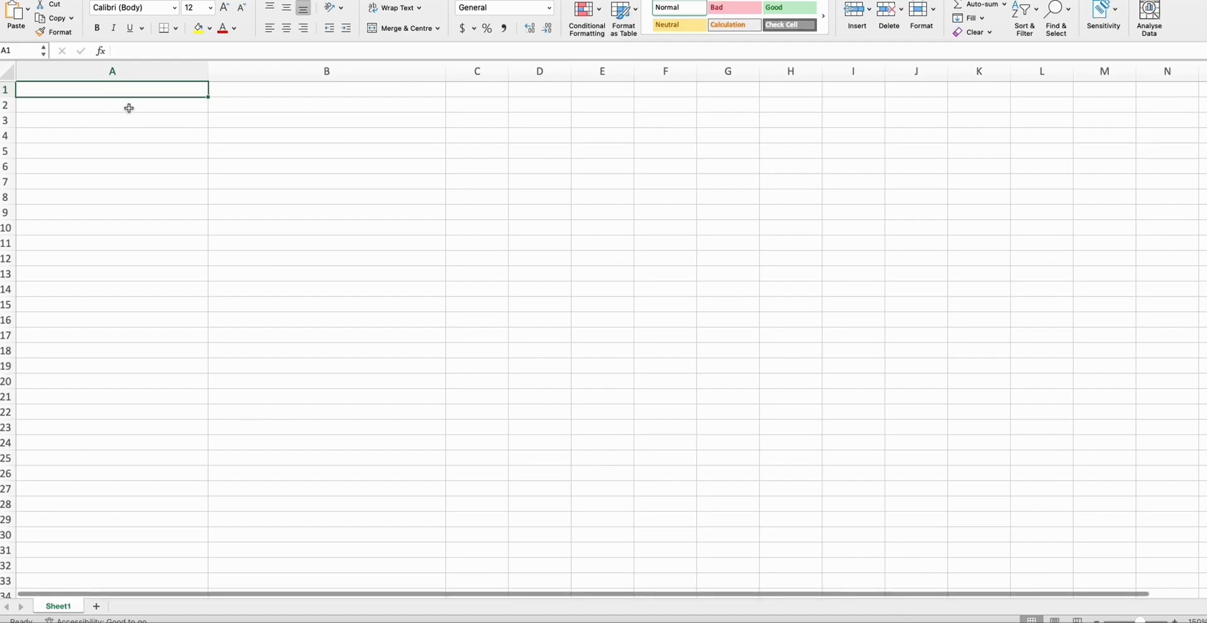
# Enter 'Blog Title' in A1 and 'Category' in B1 of the new Excel sheet
pyautogui.write('Blog')
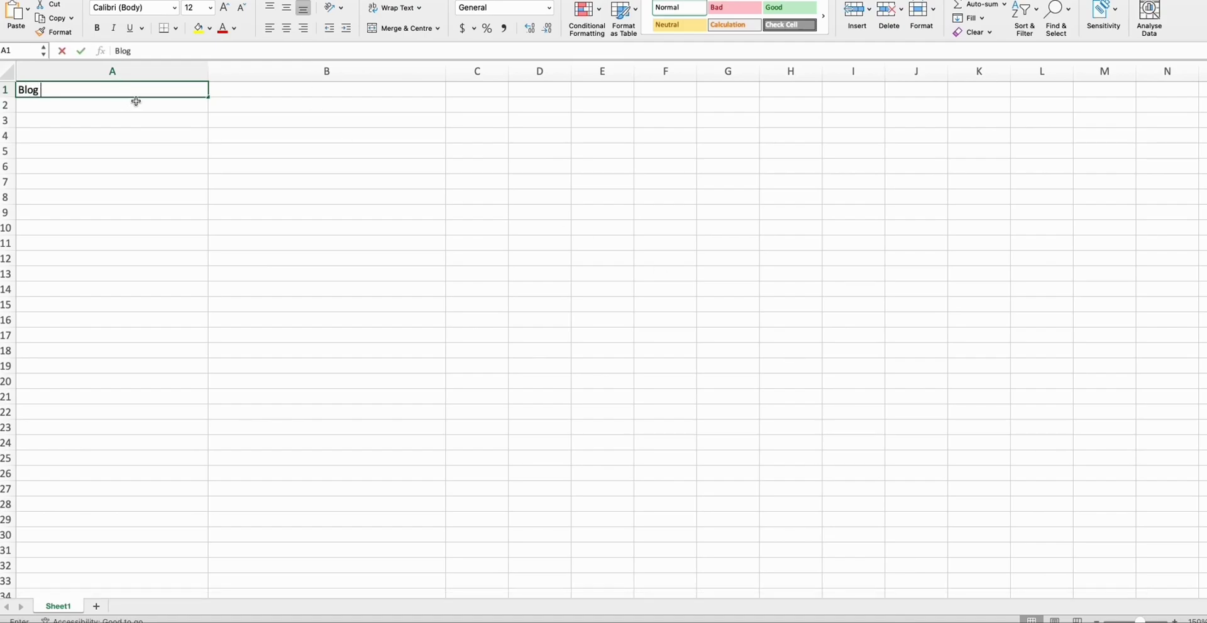
pyautogui.write(' Po')
pyautogui.press('BackSpace')
pyautogui.press('BackSpace')
pyautogui.write('Tit')
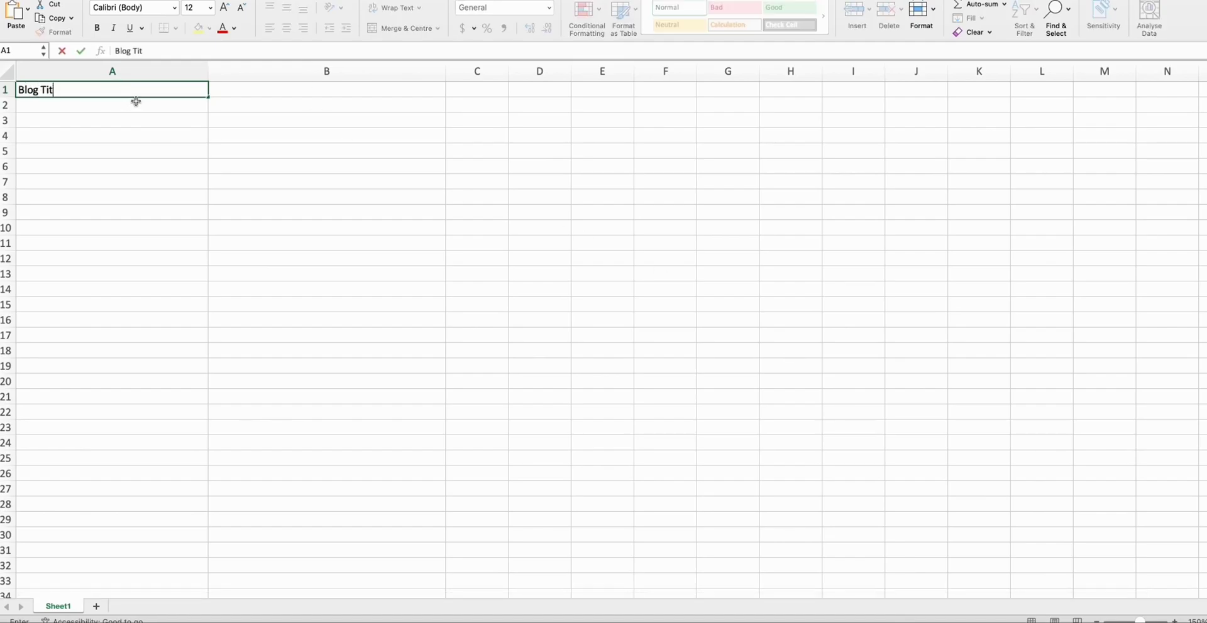
pyautogui.write('le')
pyautogui.press('Tab')
pyautogui.write('Categories')
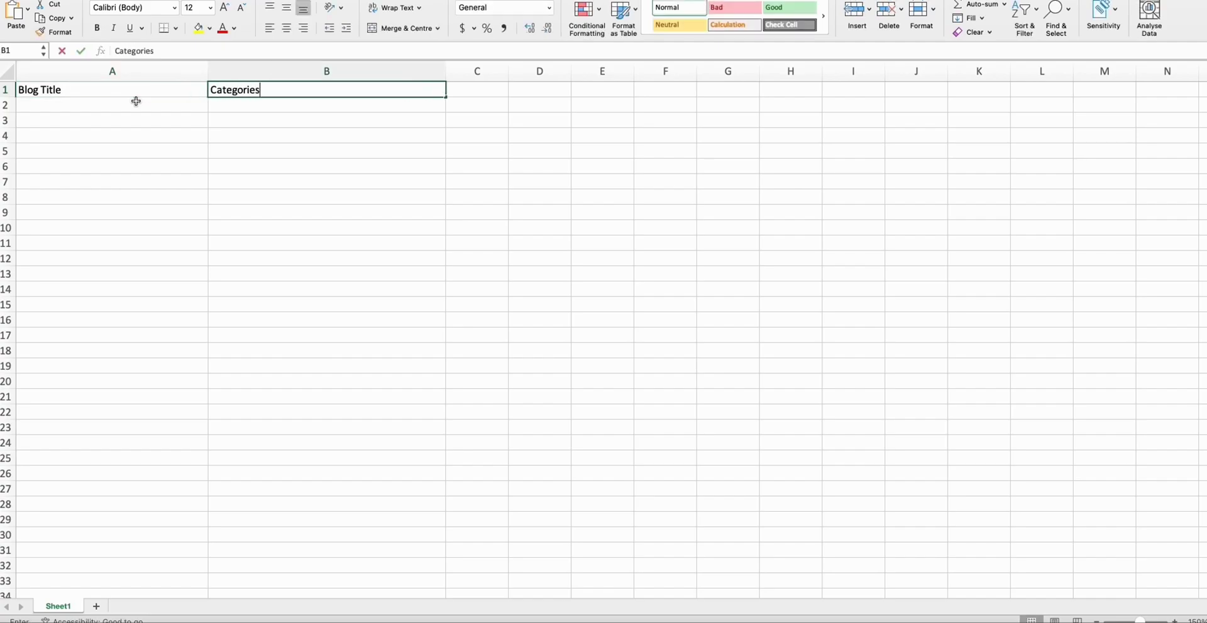
pyautogui.press('Return')
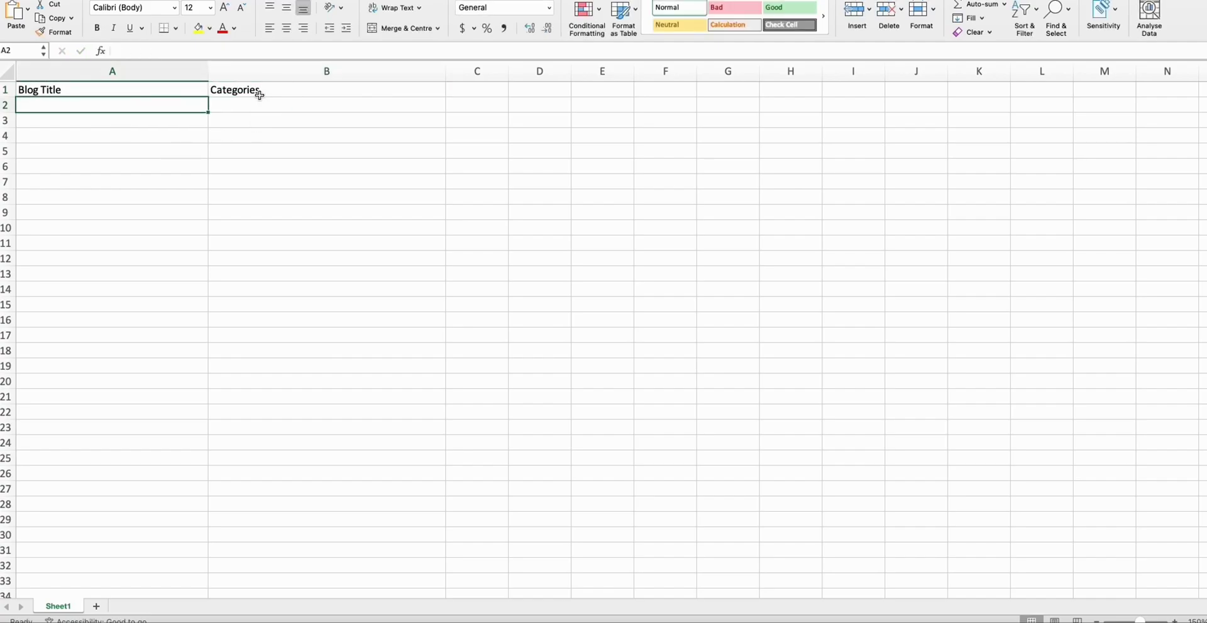
pyautogui.click(290, 90)
pyautogui.doubleClick(291, 90)
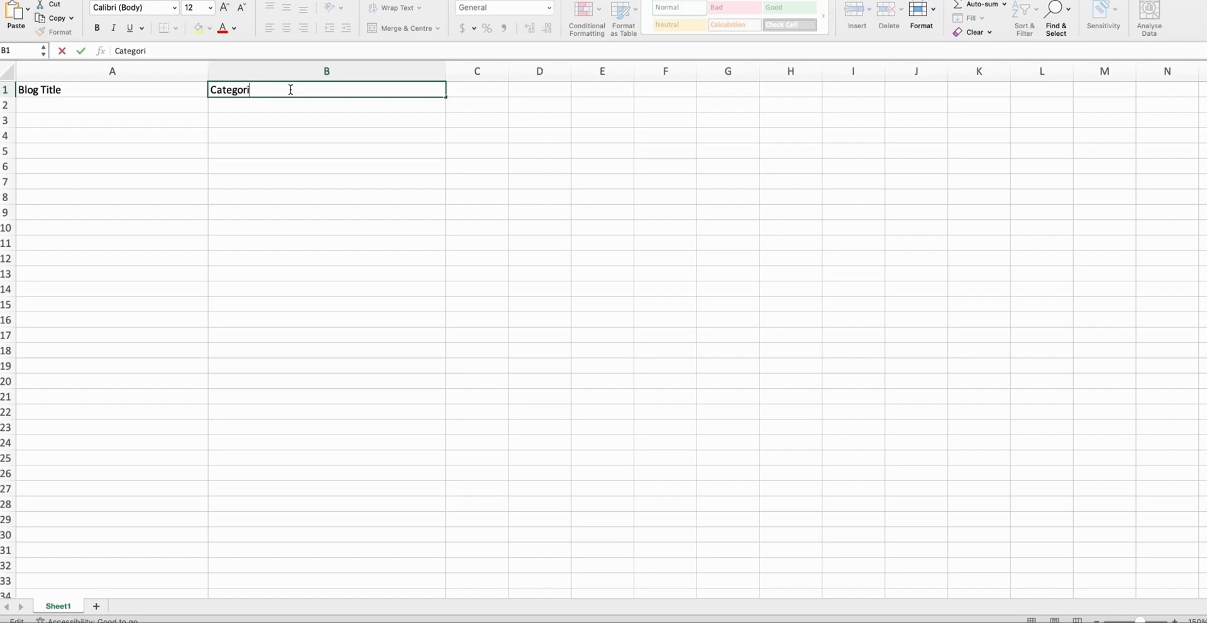
pyautogui.write('y')
pyautogui.press('Return')
pyautogui.click(100, 111)
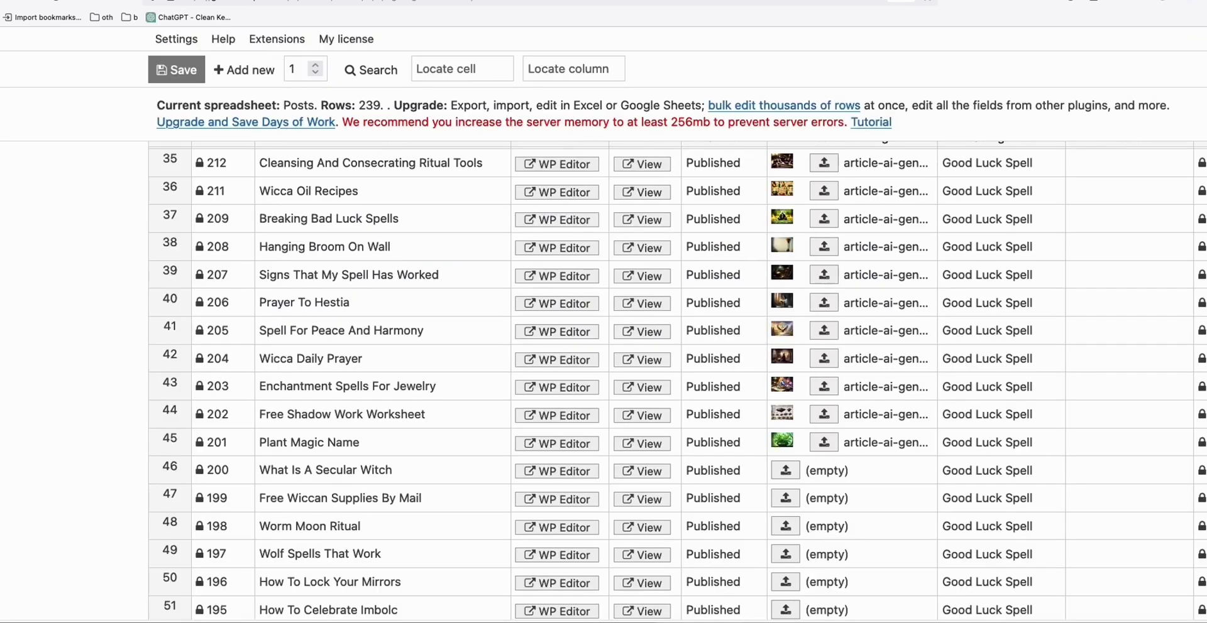
# Select the whole Title column of the 239-post WP Sheet Editor spreadsheet
pyautogui.scroll(20, 371, 263)
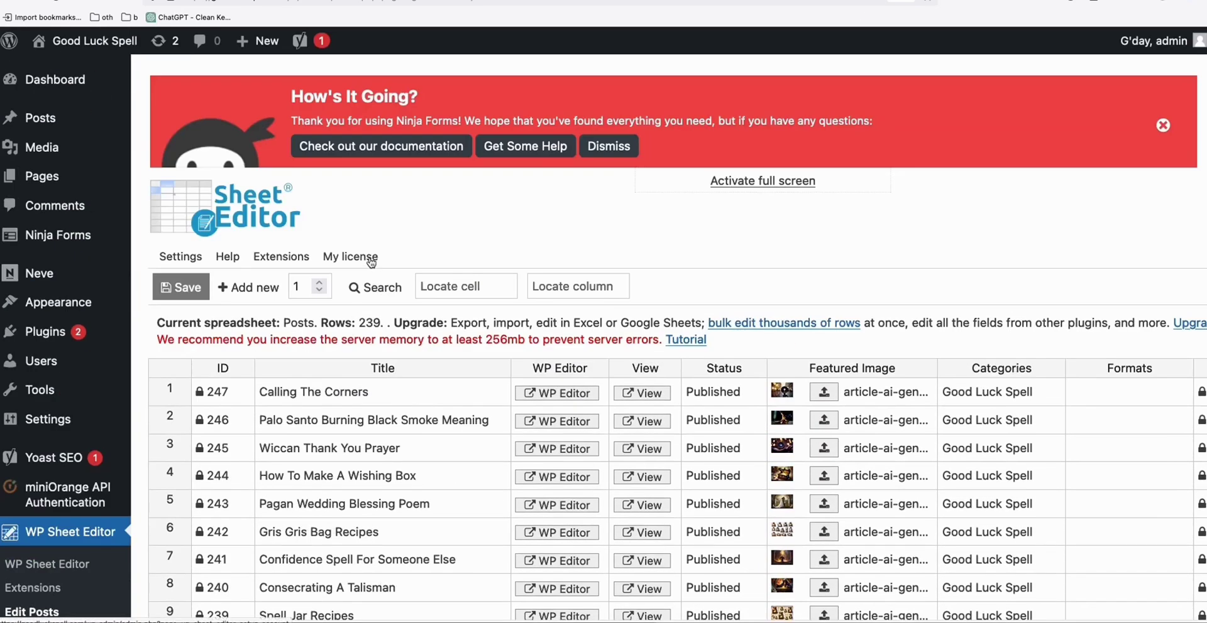
pyautogui.click(314, 392)
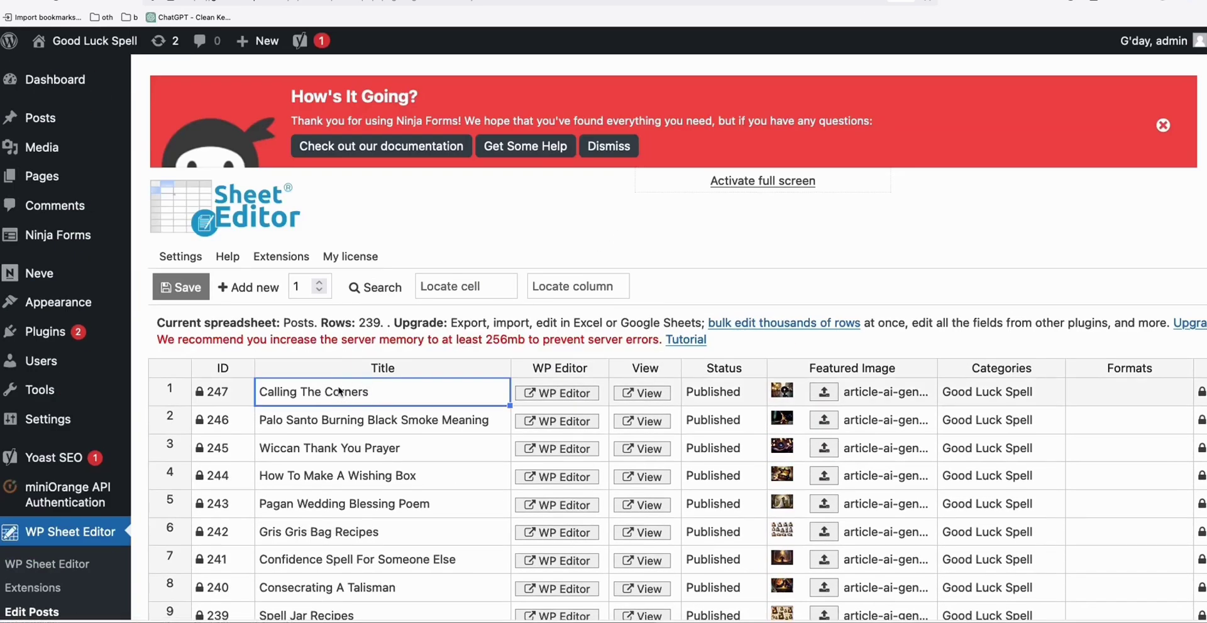
pyautogui.scroll(-20, 377, 390)
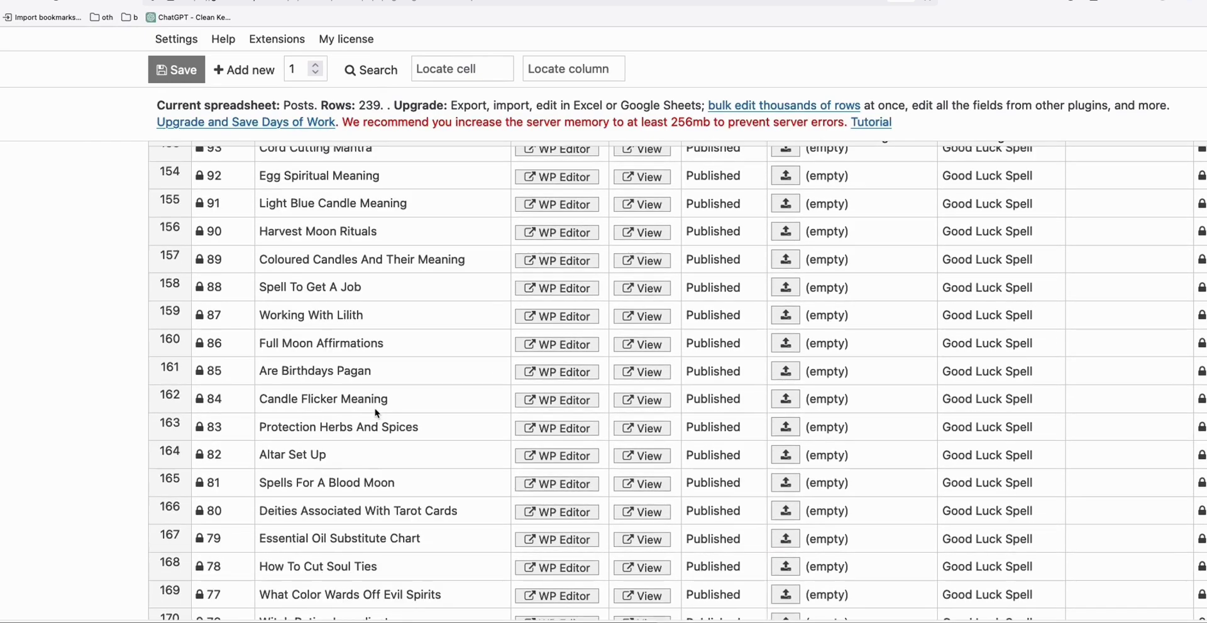
pyautogui.scroll(-15, 376, 413)
pyautogui.scroll(20, 497, 282)
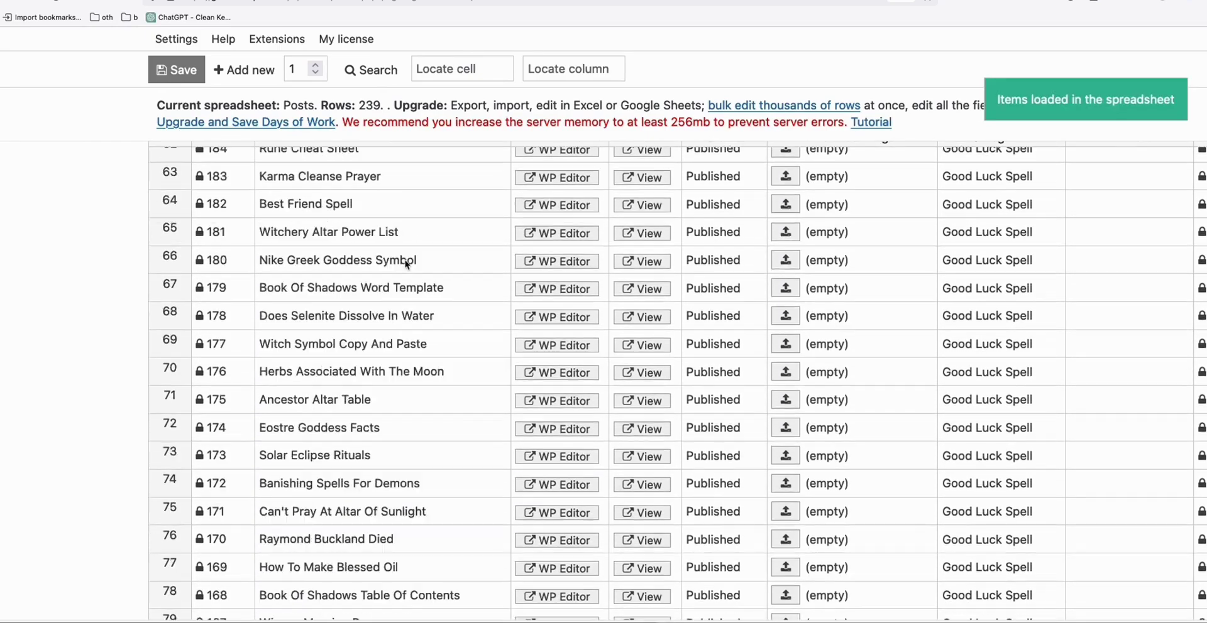
pyautogui.scroll(20, 406, 264)
pyautogui.click(385, 367)
pyautogui.press('super+c')
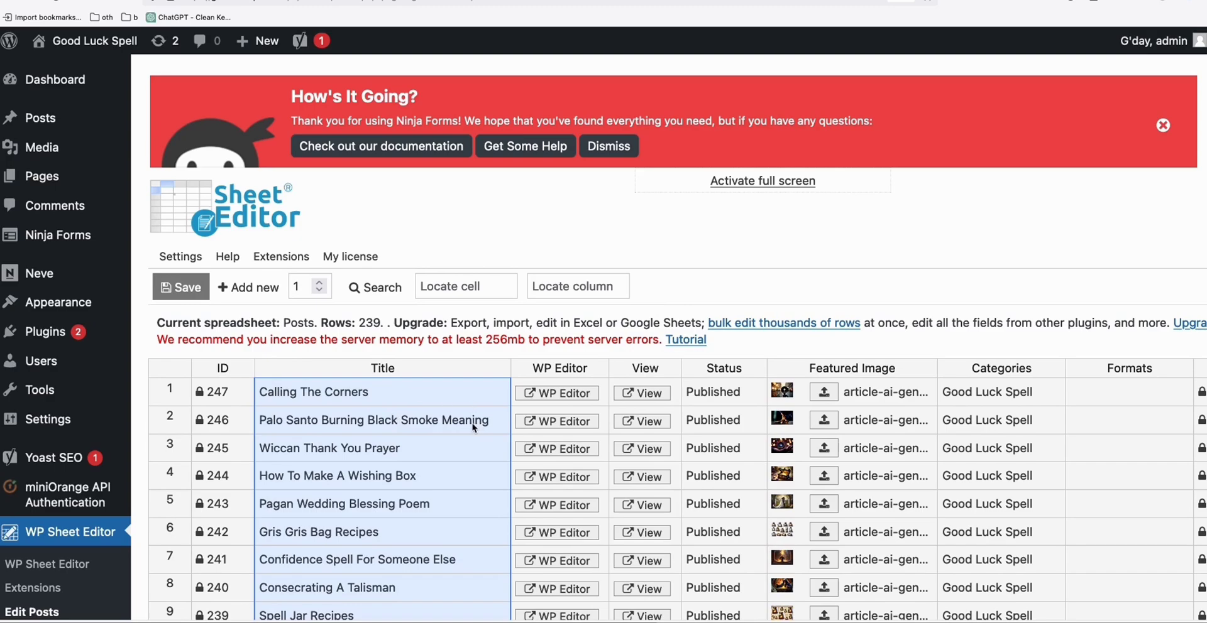
# Paste the copied post titles under Blog Title starting at A2 and save the workbook
pyautogui.press('super+Tab')
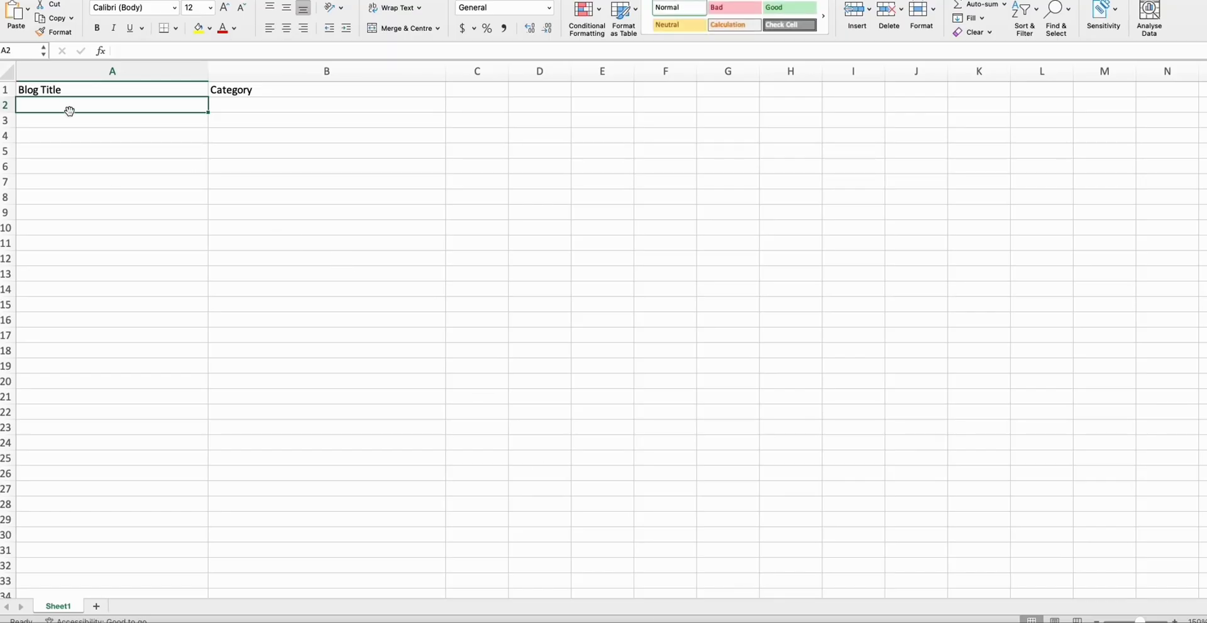
pyautogui.press('super+v')
pyautogui.click(91, 149)
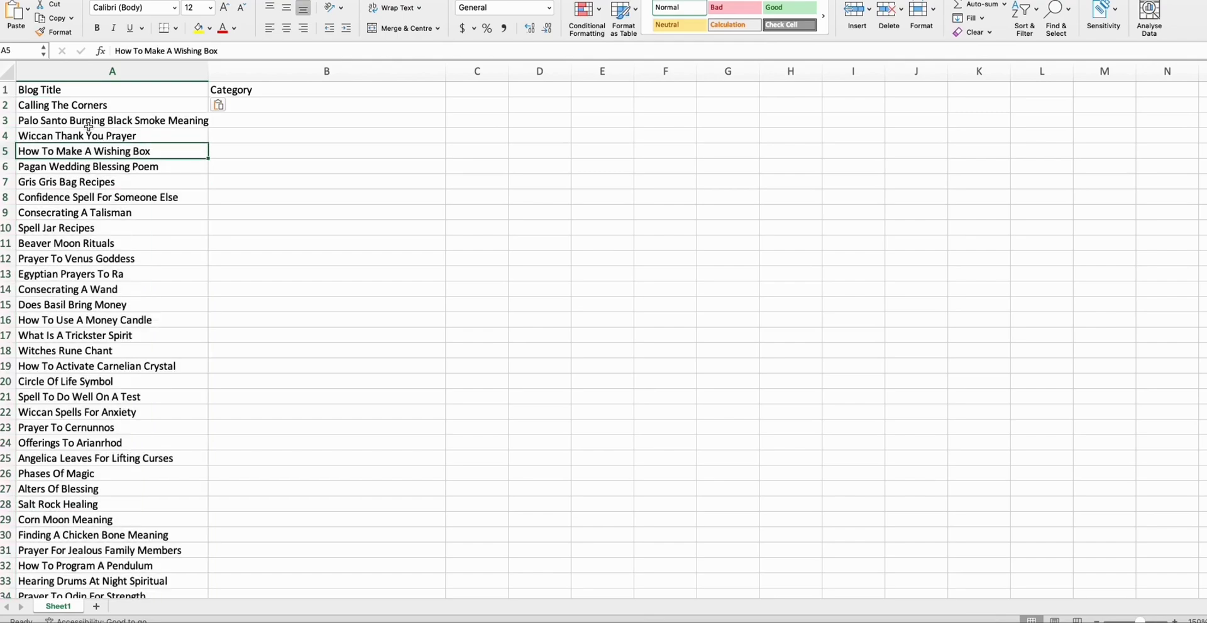
pyautogui.click(61, 107)
pyautogui.click(69, 0)
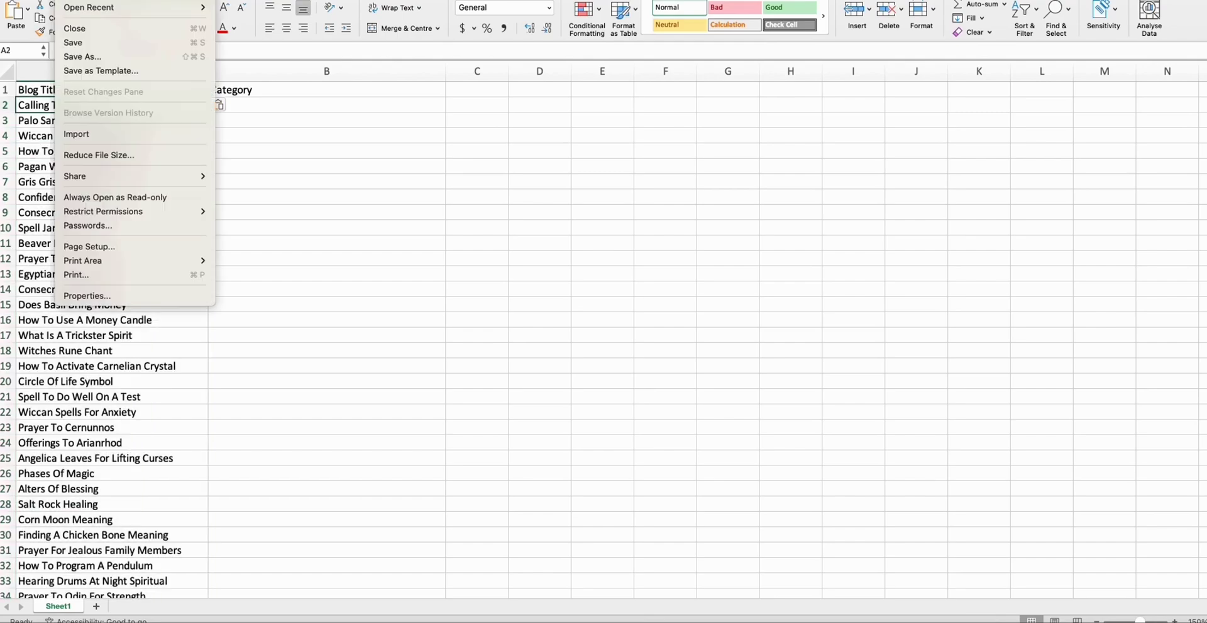
pyautogui.click(115, 58)
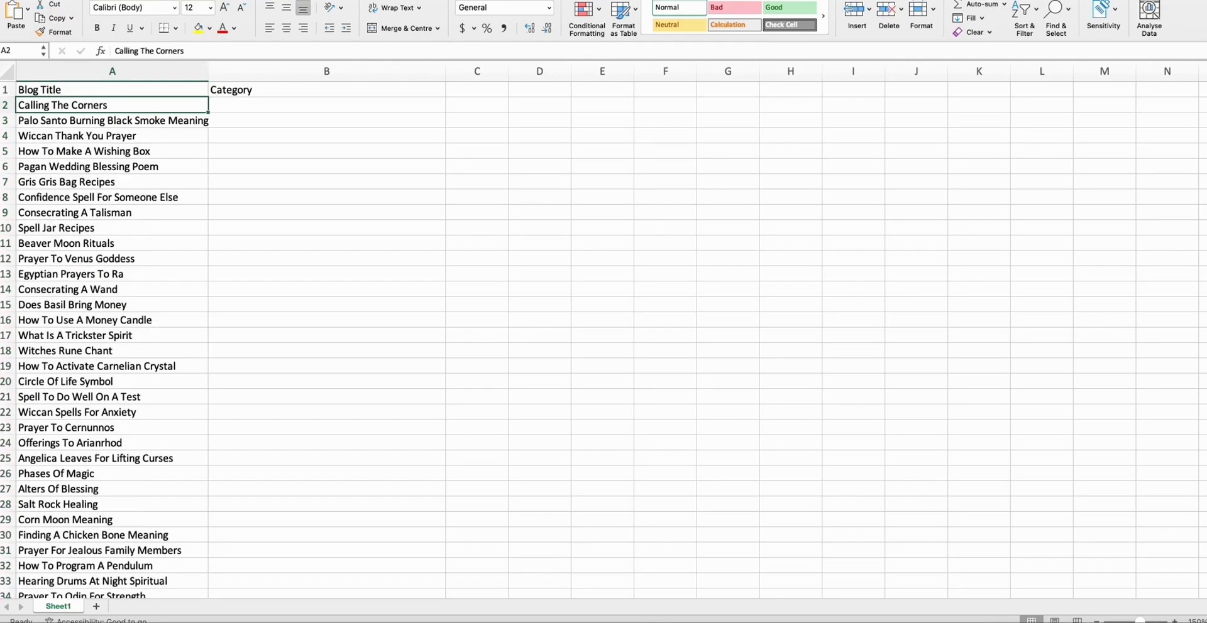
pyautogui.press('super+Tab')
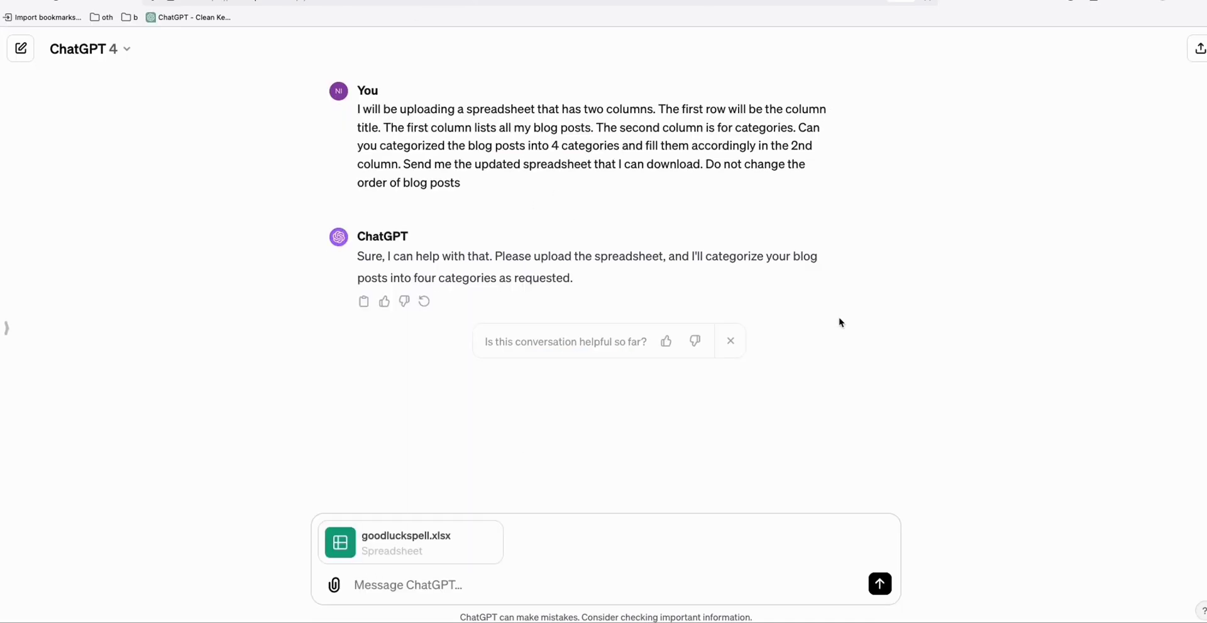
# Send the attached goodluckspell.xlsx to ChatGPT for categorization
pyautogui.click(879, 583)
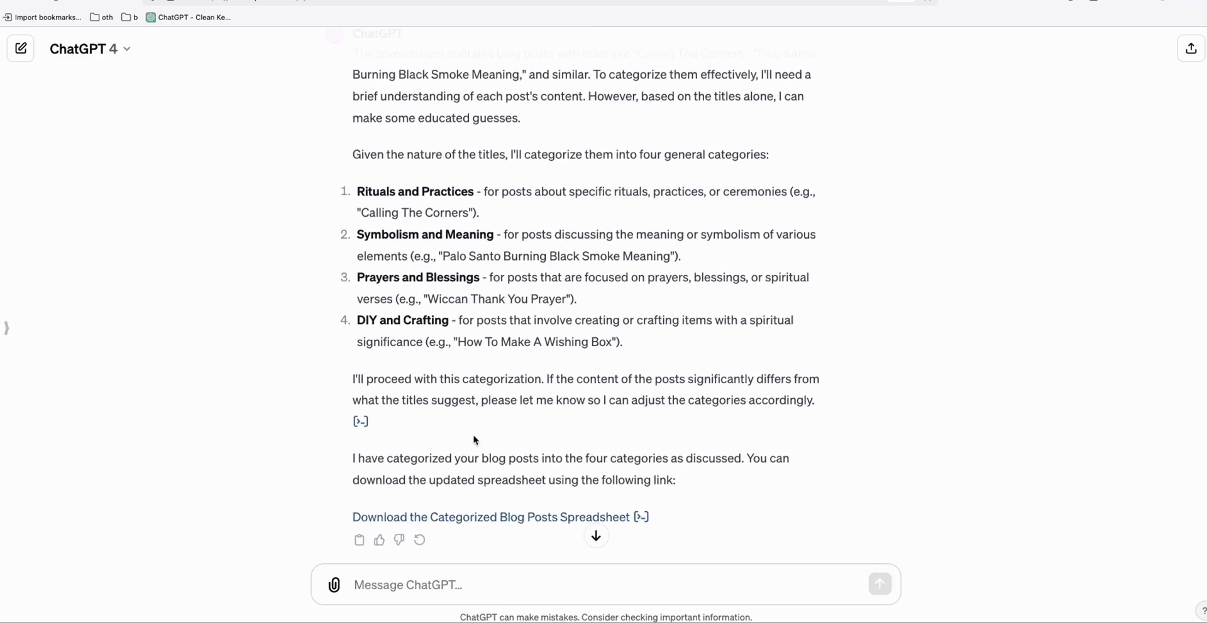
# Download categorized_blog_posts.xlsx from ChatGPT's reply and open it in Excel
pyautogui.click(496, 518)
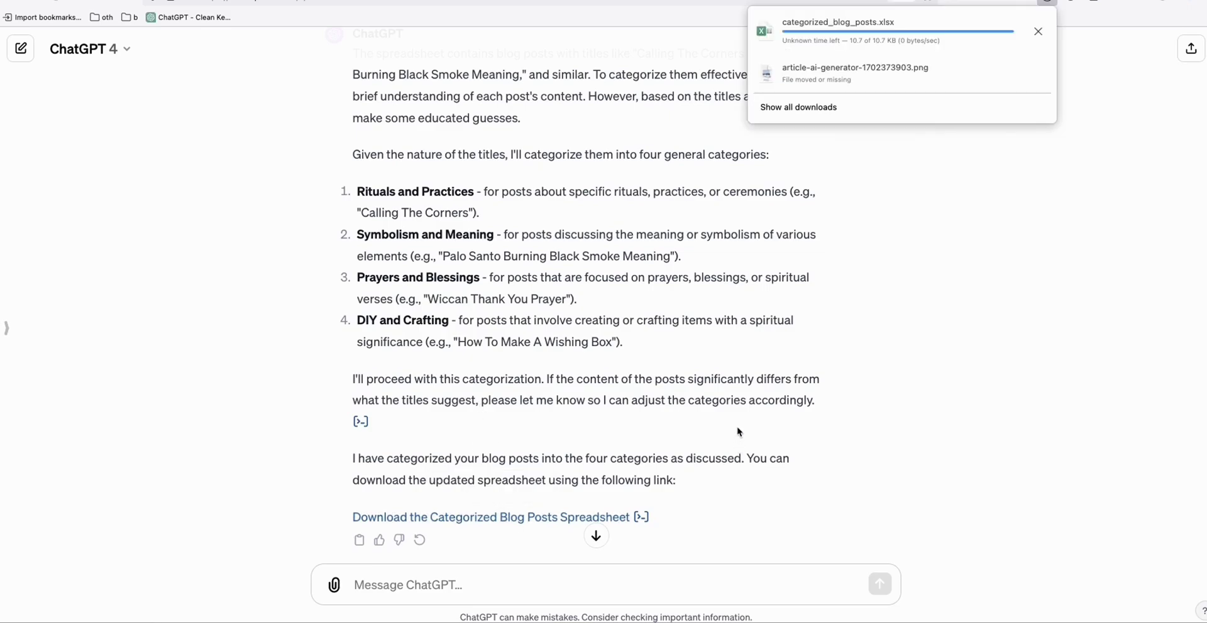
pyautogui.click(838, 27)
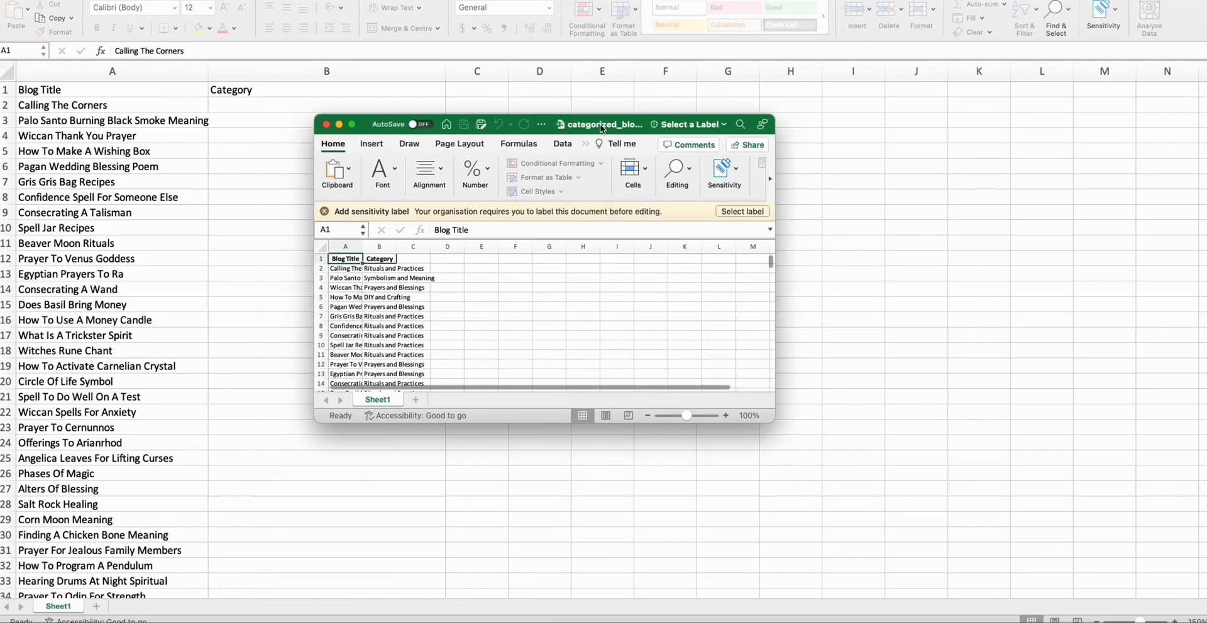
# Maximize the categorized workbook and widen the Category and Blog Title columns
pyautogui.doubleClick(750, 126)
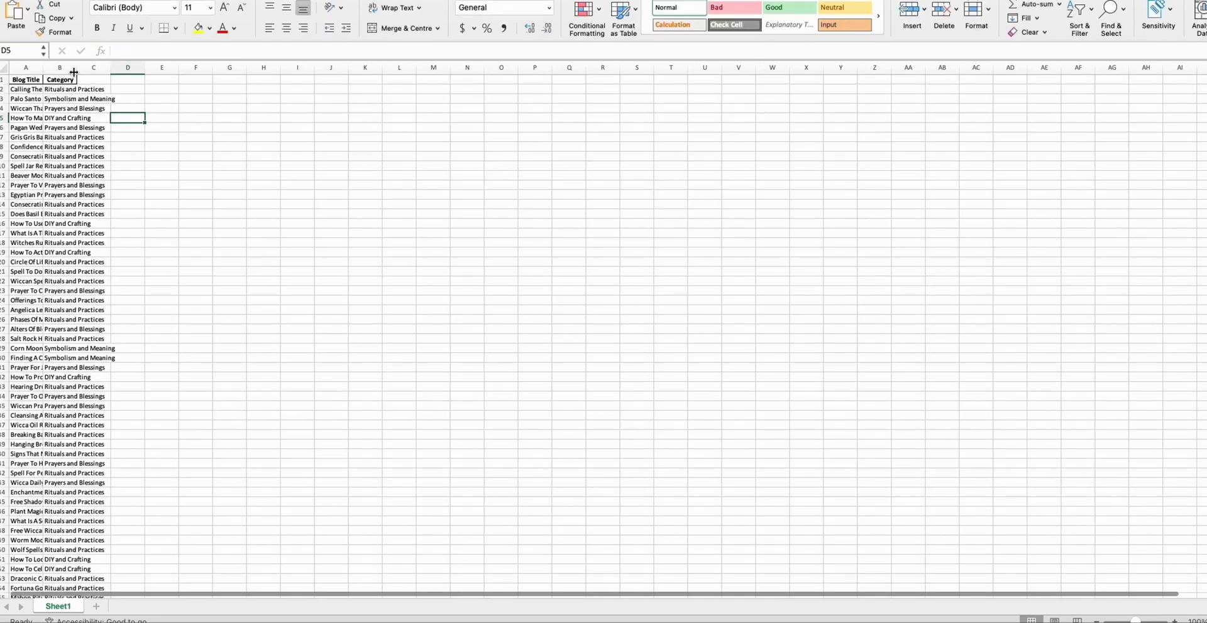
pyautogui.moveTo(44, 67); pyautogui.dragTo(234, 85)
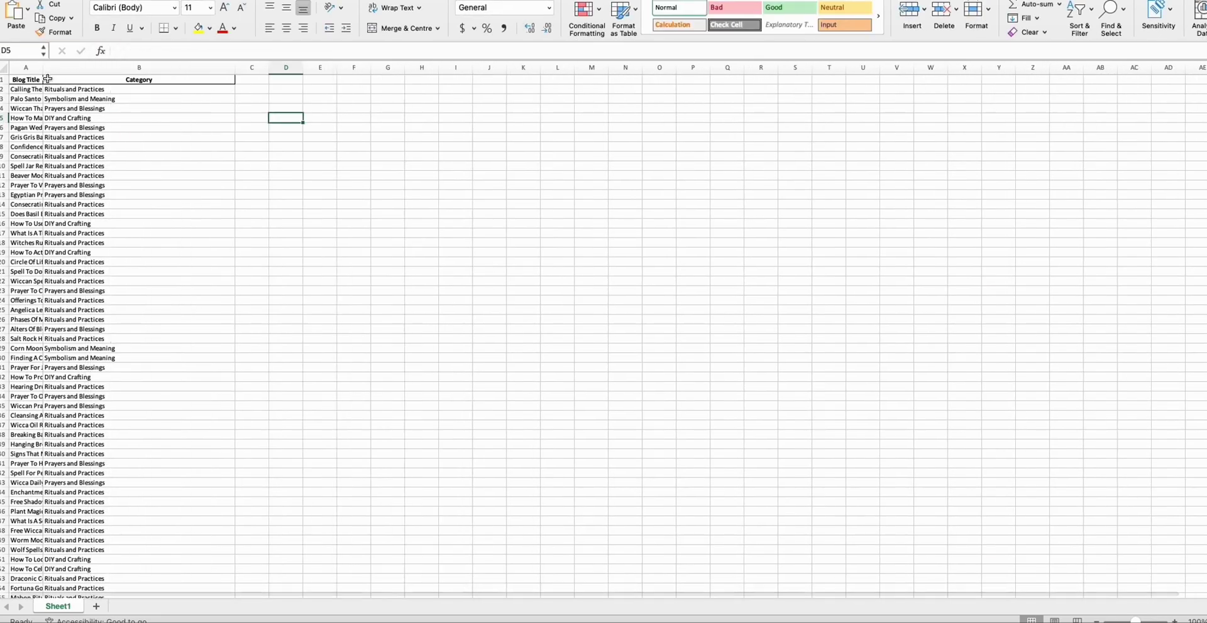
pyautogui.moveTo(44, 67); pyautogui.dragTo(126, 56)
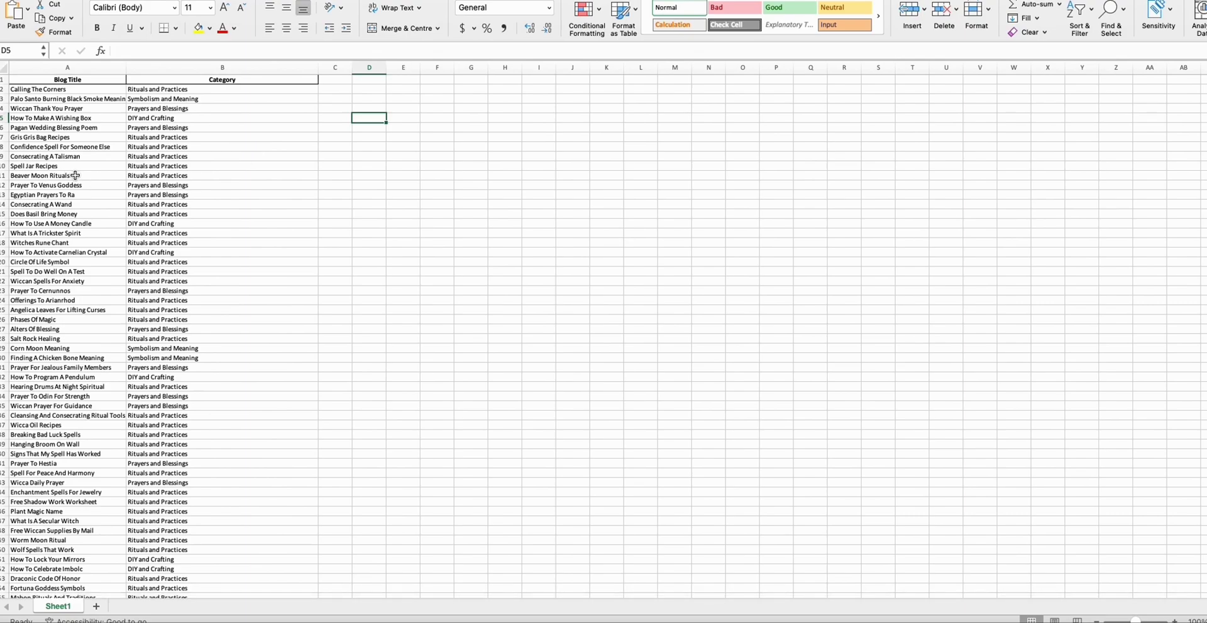
pyautogui.click(142, 186)
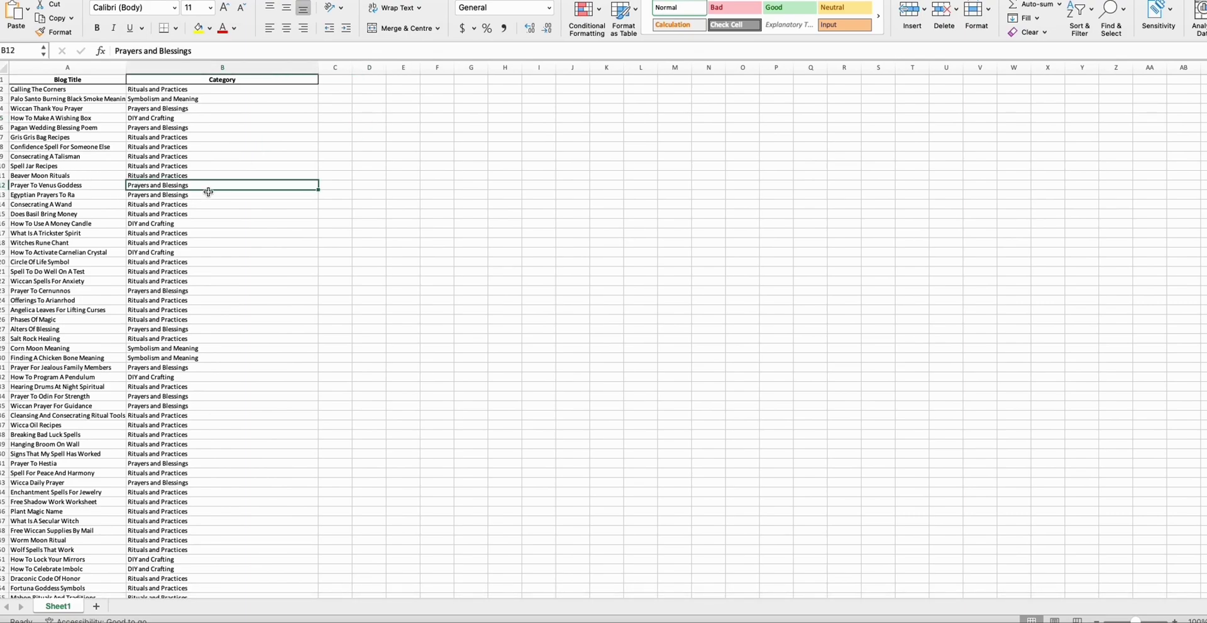
# Copy the assigned categories in cells B2 through B240
pyautogui.click(165, 89)
pyautogui.scroll(-5, 207, 171)
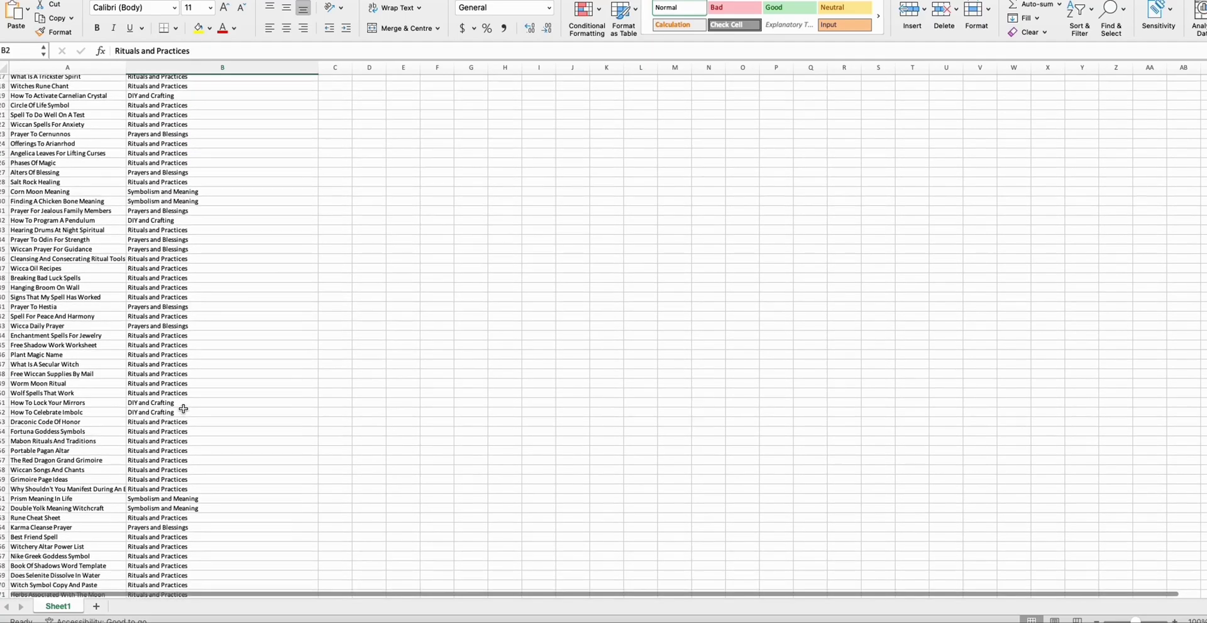
pyautogui.scroll(-20, 183, 409)
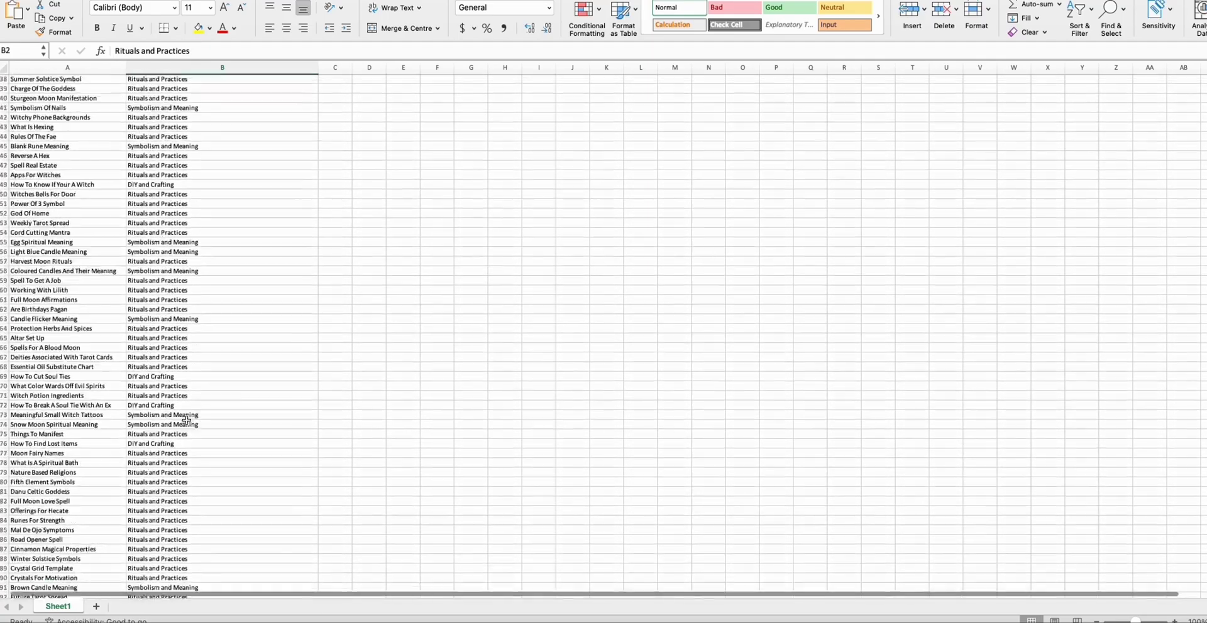
pyautogui.scroll(-13, 186, 420)
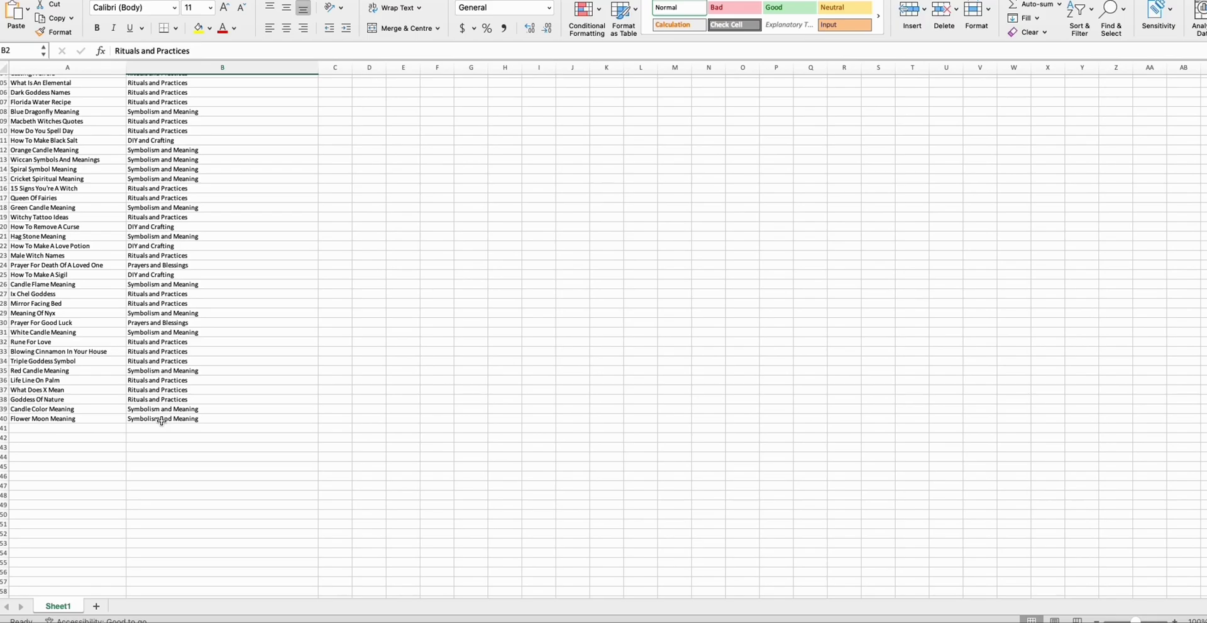
pyautogui.keyDown('shift'); pyautogui.click(161, 421); pyautogui.keyUp('shift')
pyautogui.press('super+c')
pyautogui.scroll(20, 372, 380)
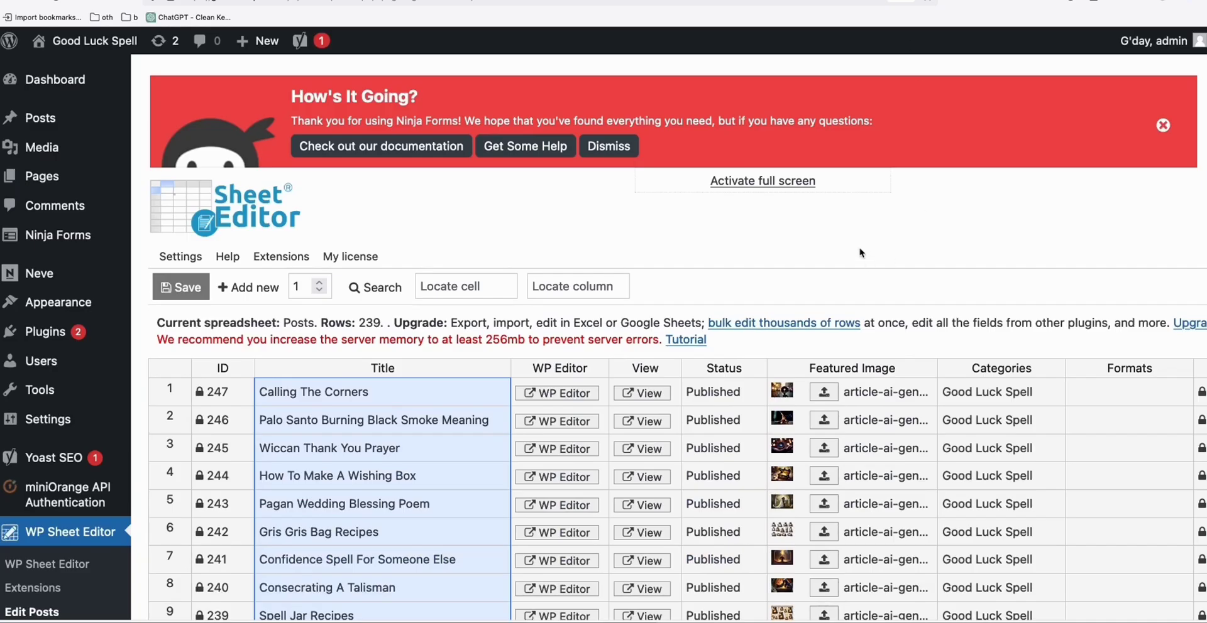
# Paste the ChatGPT categories into the Categories column for all 239 posts and save
pyautogui.scroll(-5, 939, 233)
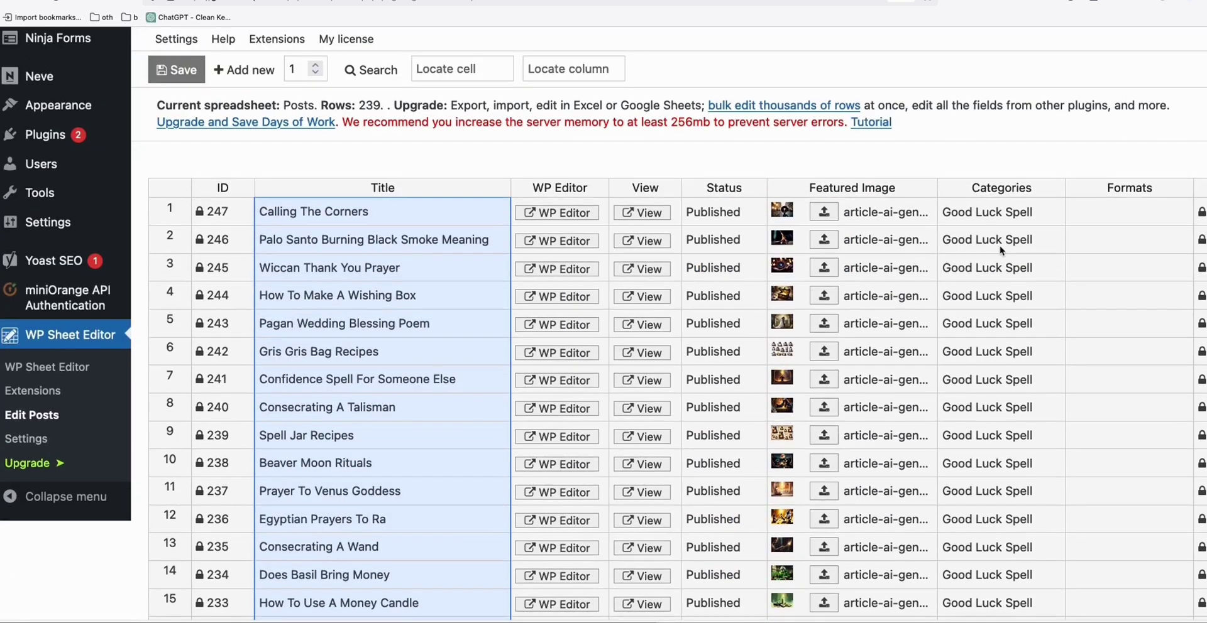
pyautogui.click(992, 215)
pyautogui.hotkey('ctrl', 'shift', 'Down')
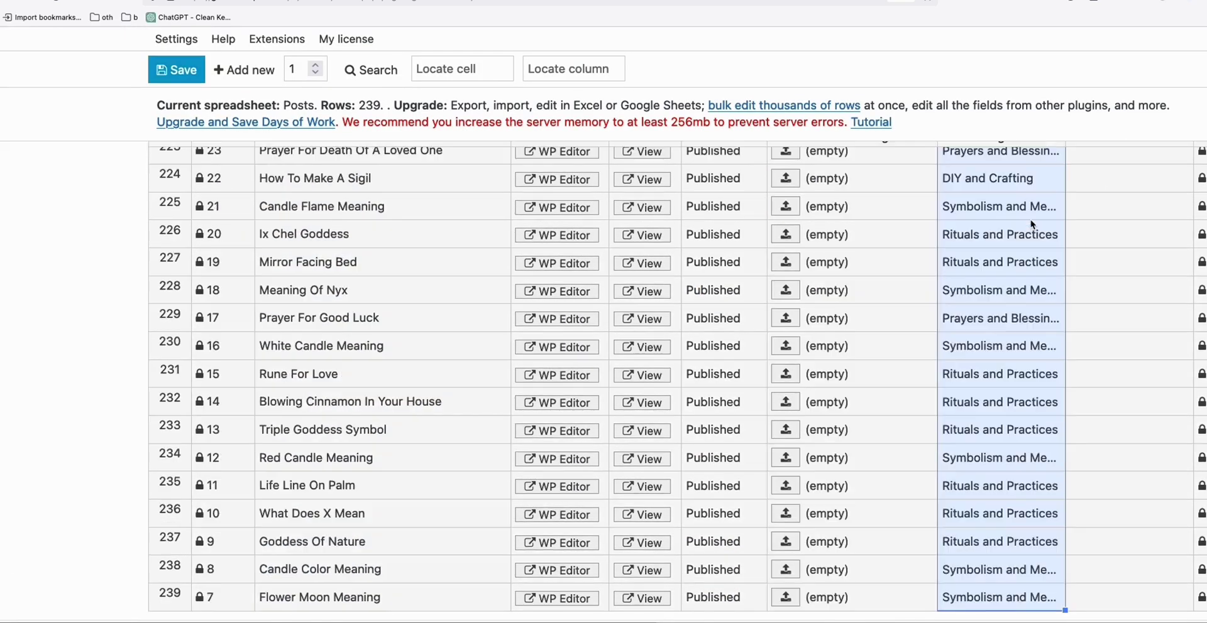
pyautogui.scroll(-3, 1005, 369)
pyautogui.scroll(15, 1004, 369)
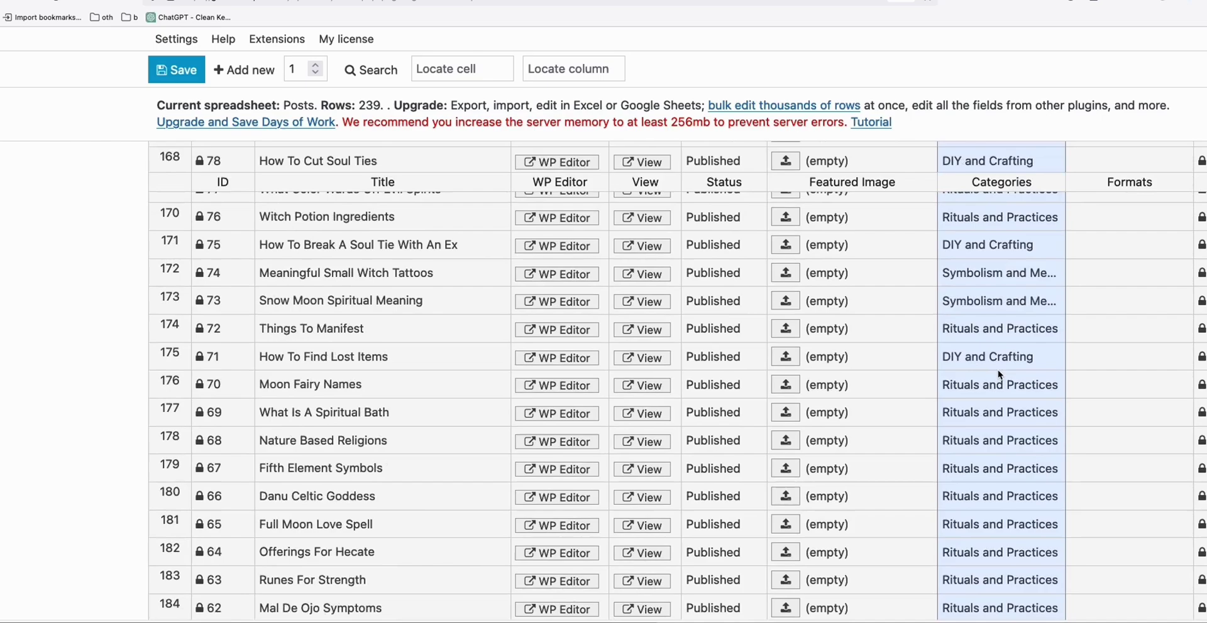
pyautogui.scroll(20, 999, 376)
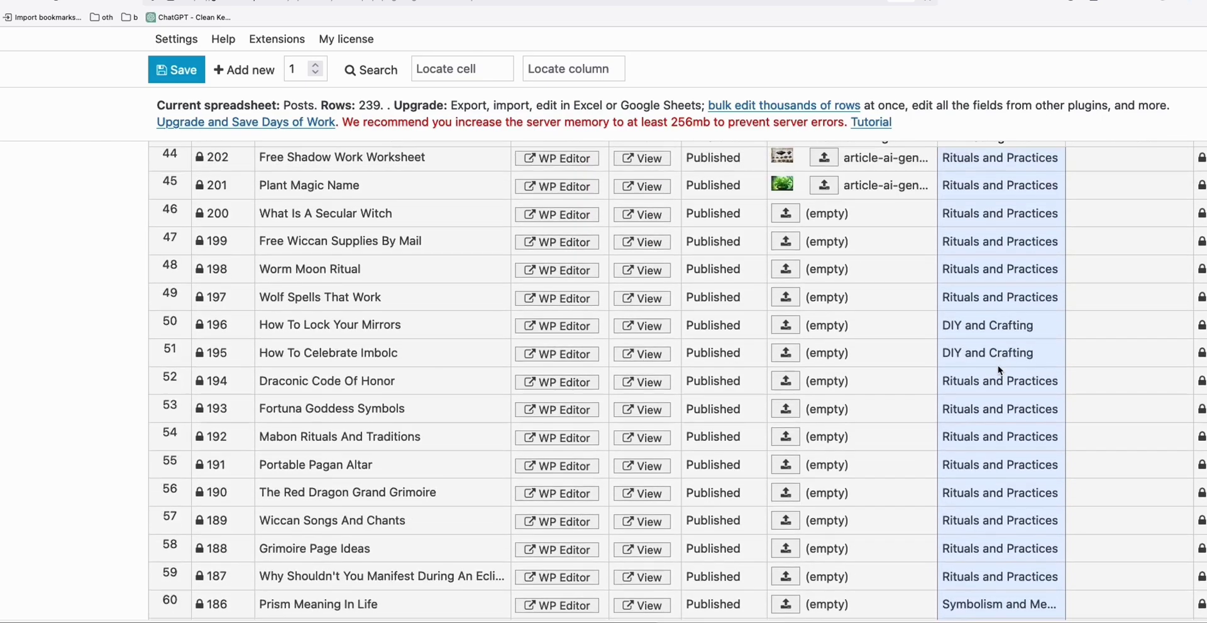
pyautogui.scroll(8, 999, 371)
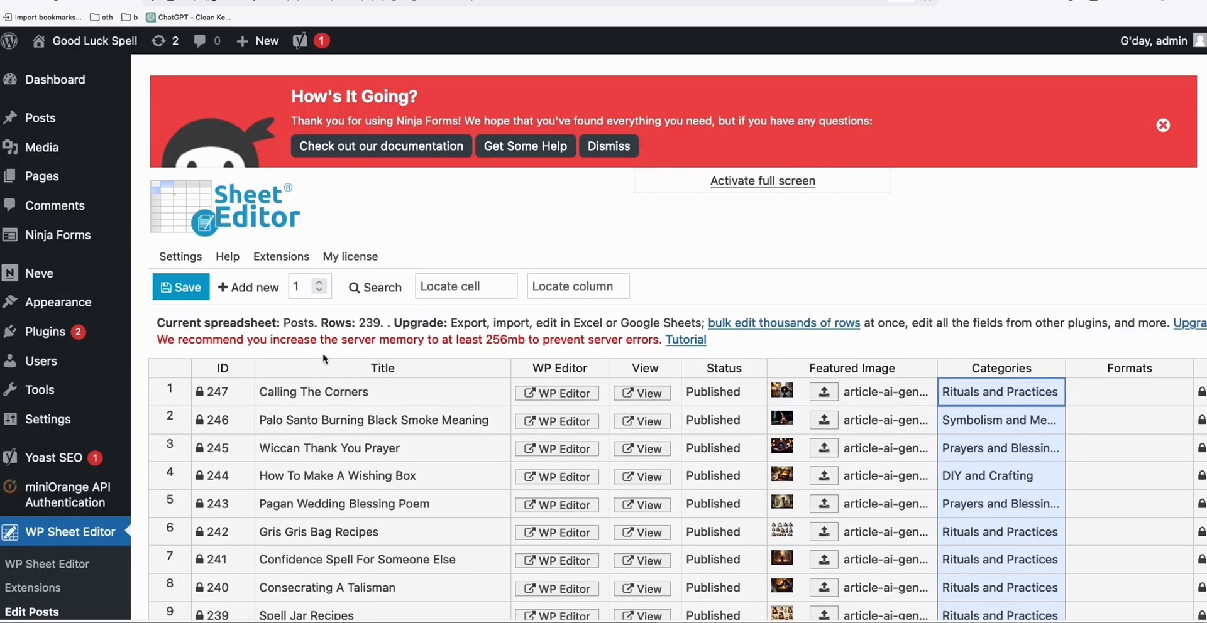
pyautogui.click(181, 287)
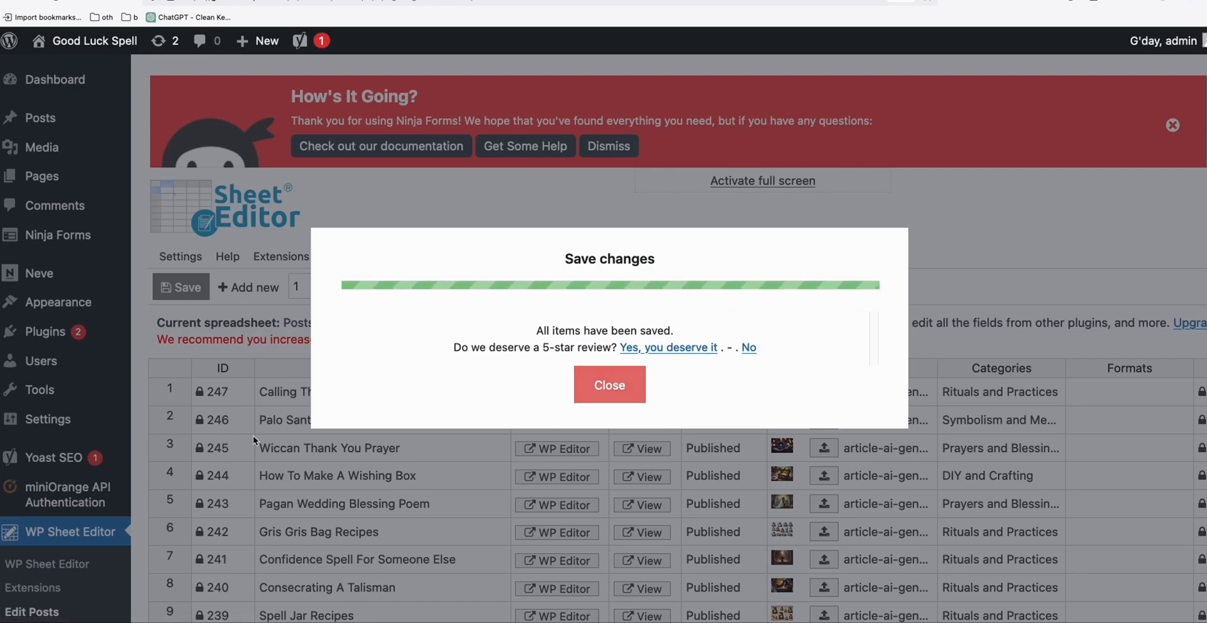
# Close the 'All items have been saved' confirmation
pyautogui.click(615, 398)
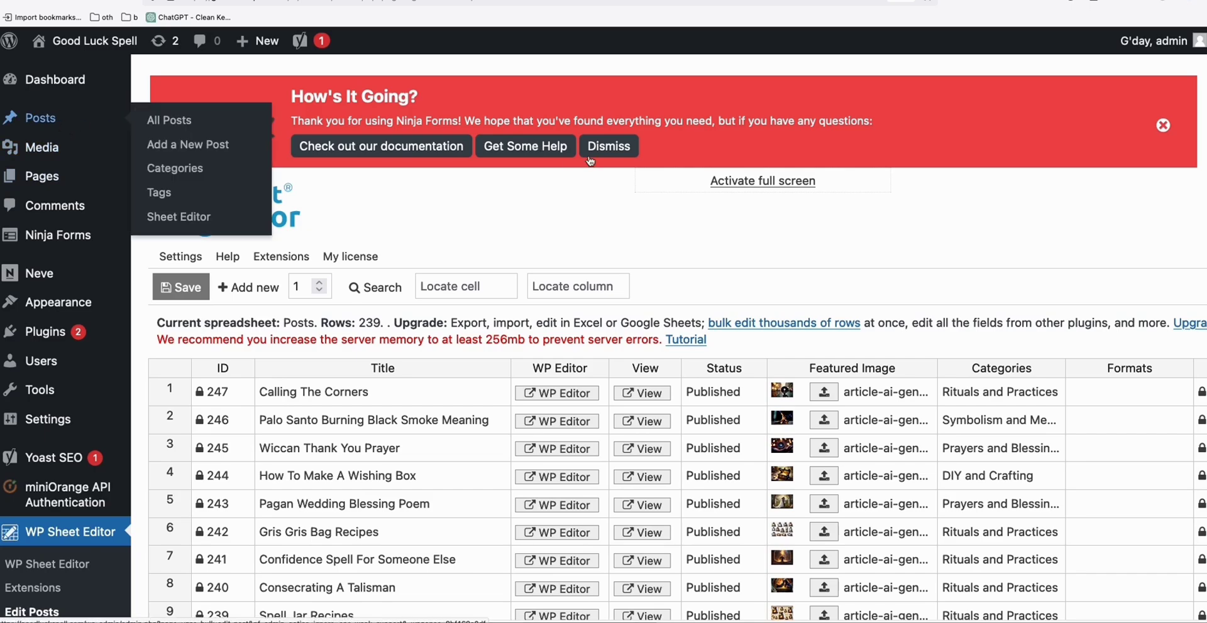
# Scroll through the All Posts list to verify each post's new category
pyautogui.scroll(-7, 786, 283)
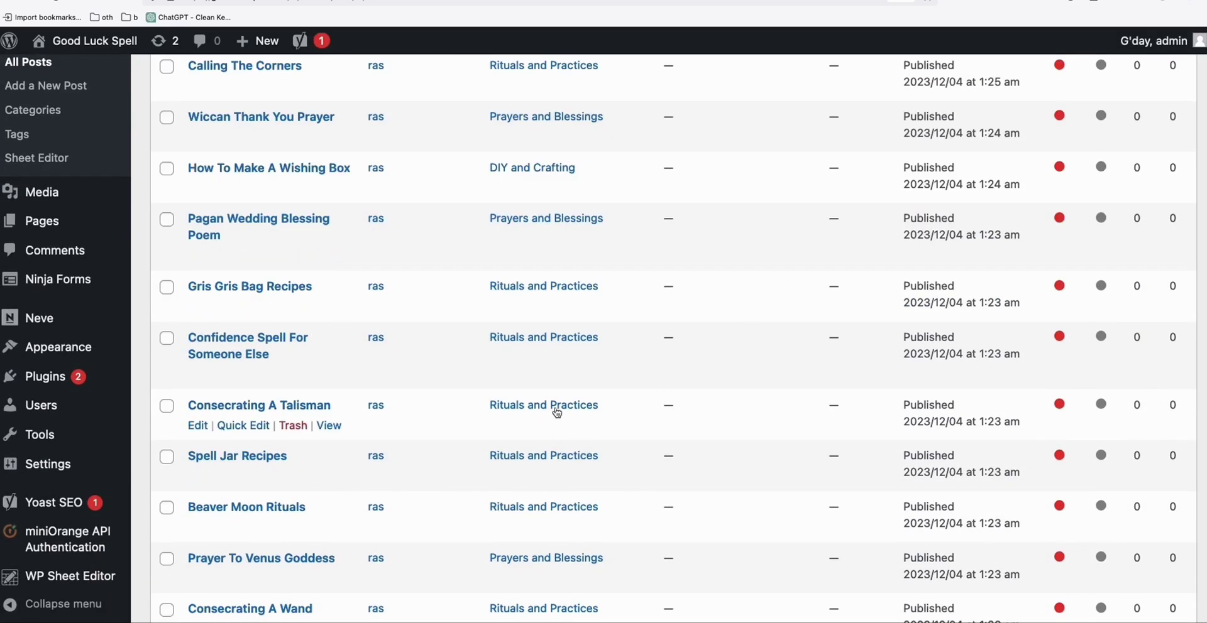
pyautogui.scroll(4, 546, 312)
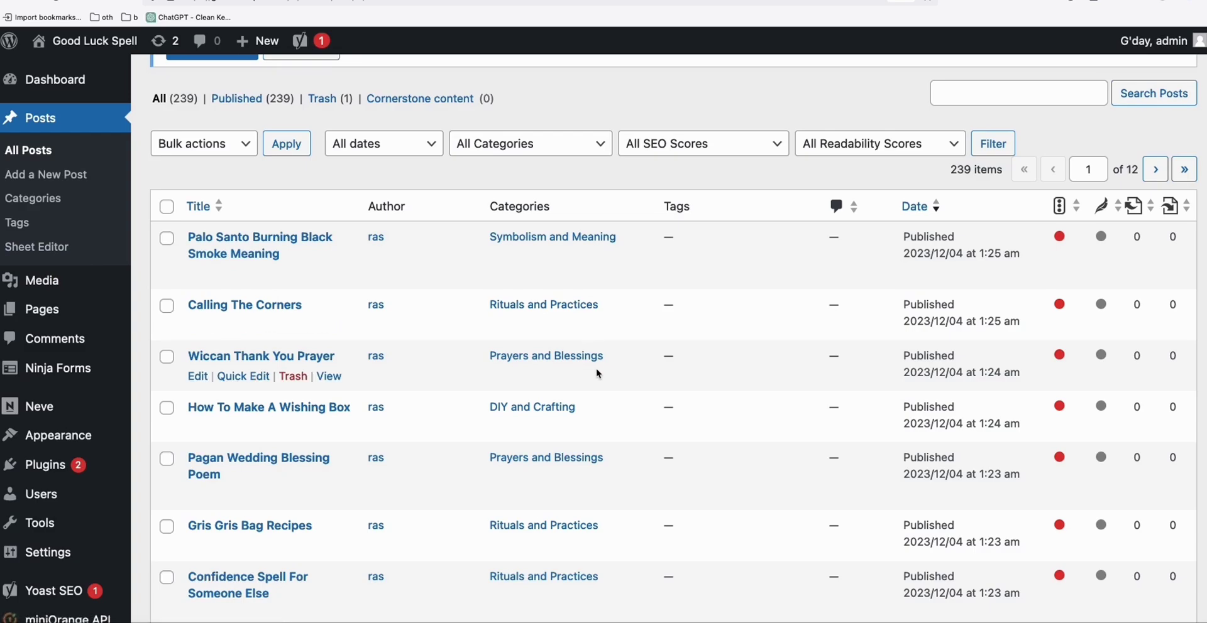
pyautogui.scroll(-15, 596, 373)
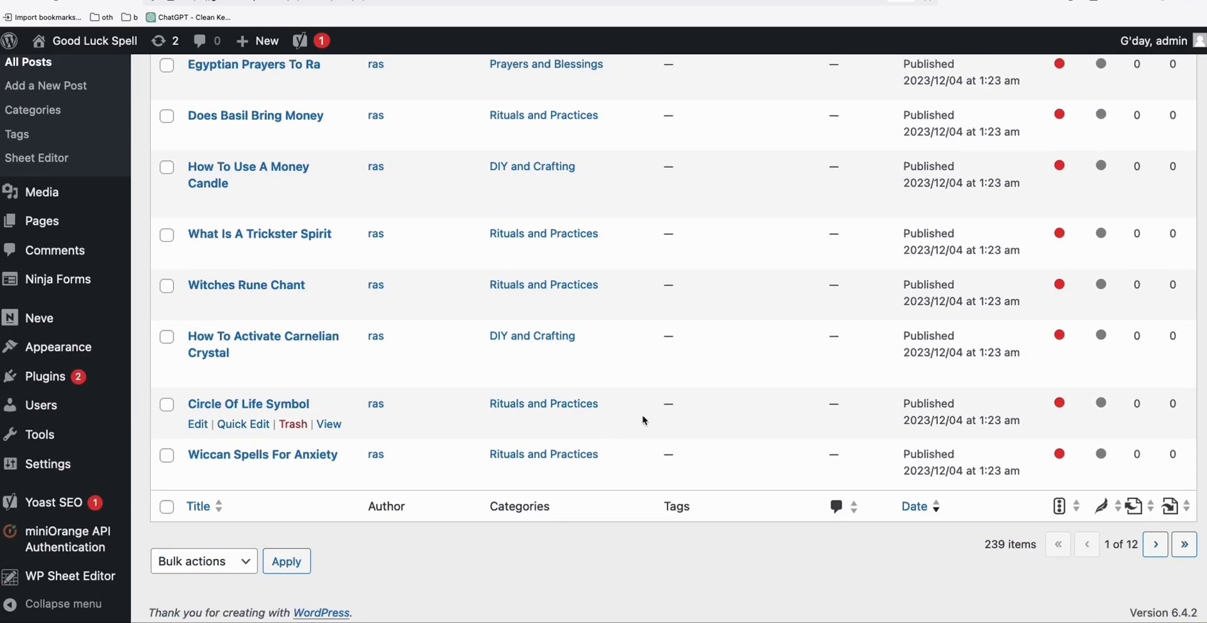
pyautogui.scroll(5, 644, 419)
pyautogui.scroll(3, 452, 329)
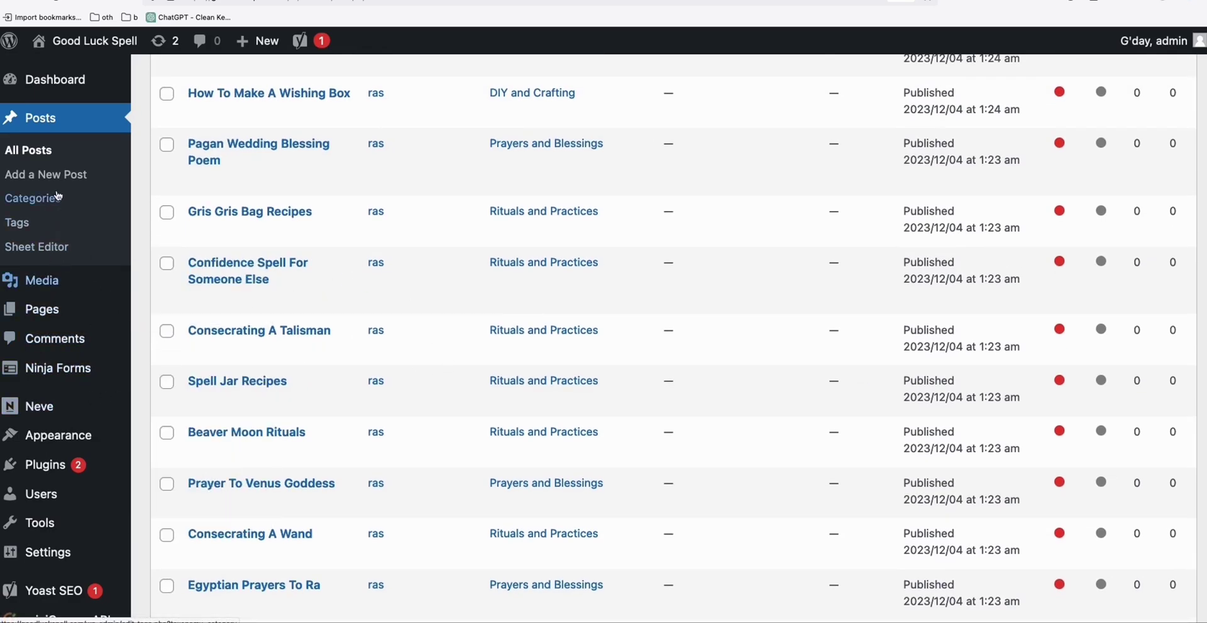
pyautogui.scroll(3, 82, 204)
pyautogui.moveTo(76, 421)
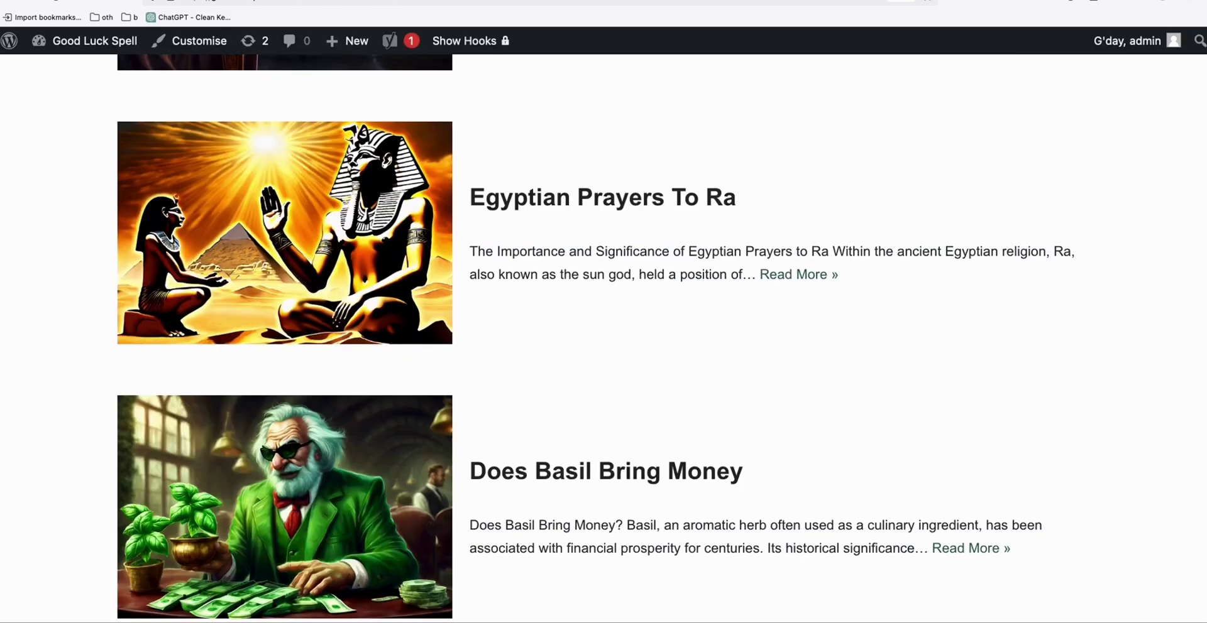
# Add the Rituals and Practices, Symbolism and Meaning, Prayers and Blessings, and DIY and Crafting categories to the Top menu
pyautogui.scroll(15, 776, 235)
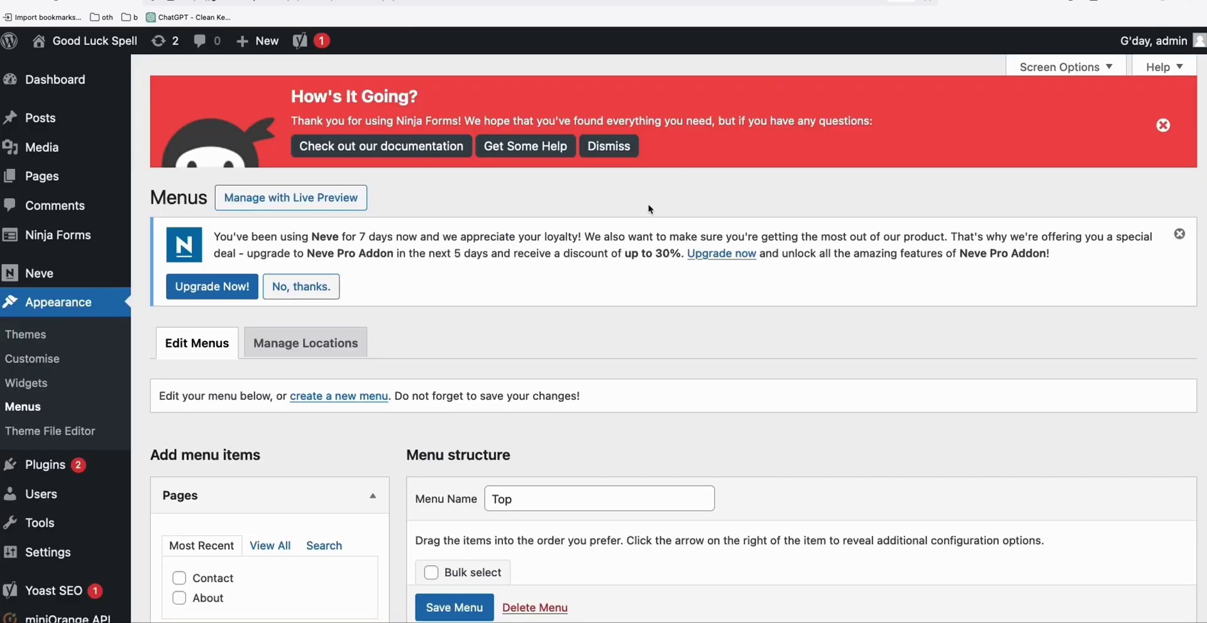
pyautogui.scroll(-6, 353, 421)
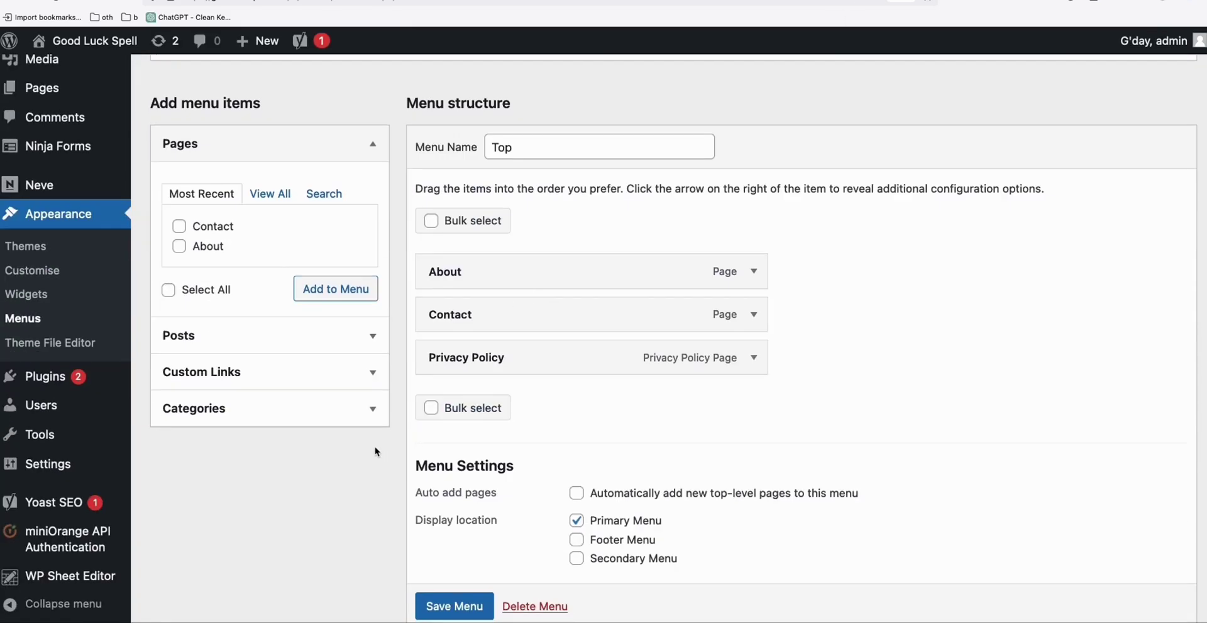
pyautogui.click(180, 335)
pyautogui.click(179, 355)
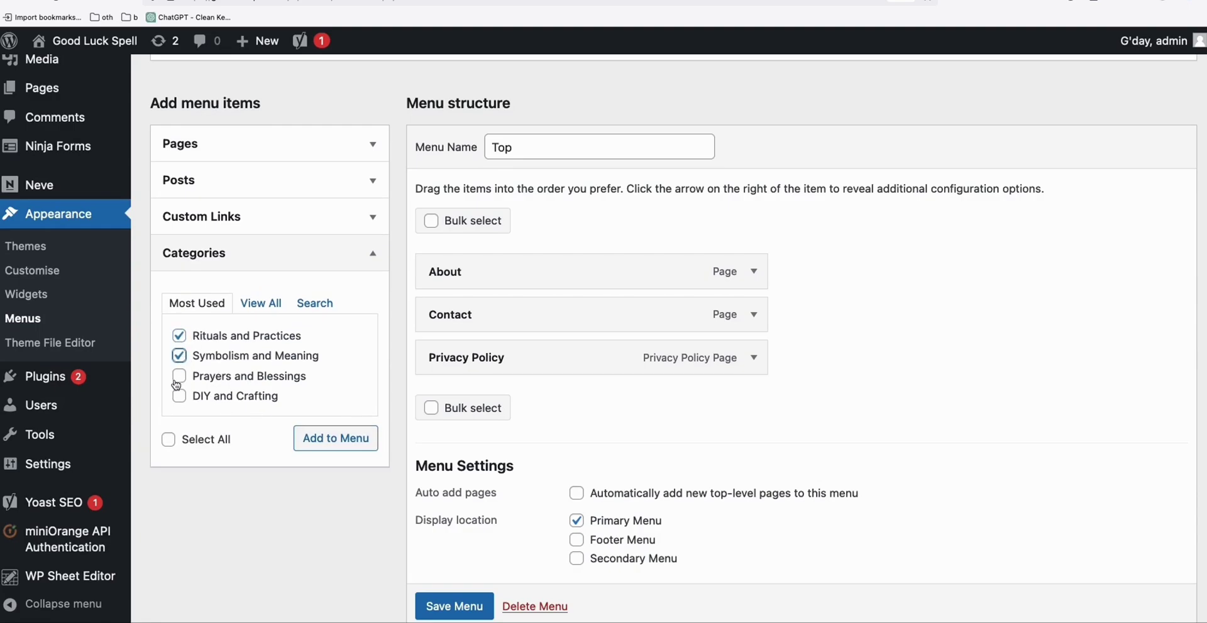
pyautogui.click(179, 376)
pyautogui.click(179, 396)
pyautogui.scroll(2, 509, 170)
pyautogui.scroll(-3, 498, 358)
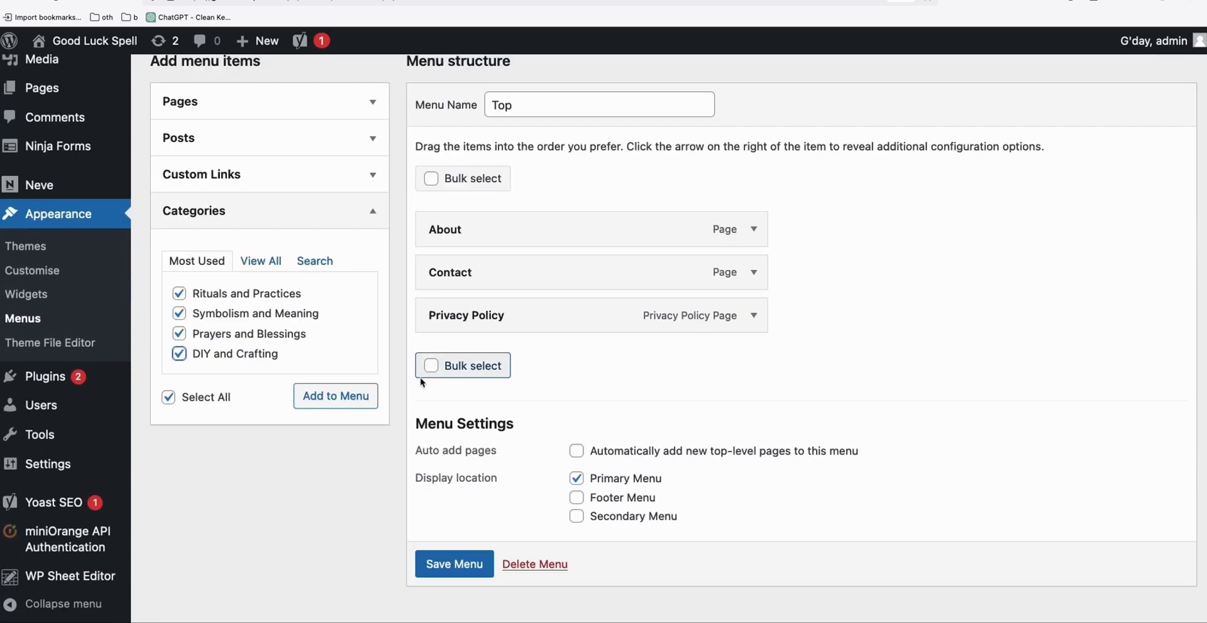
pyautogui.click(353, 402)
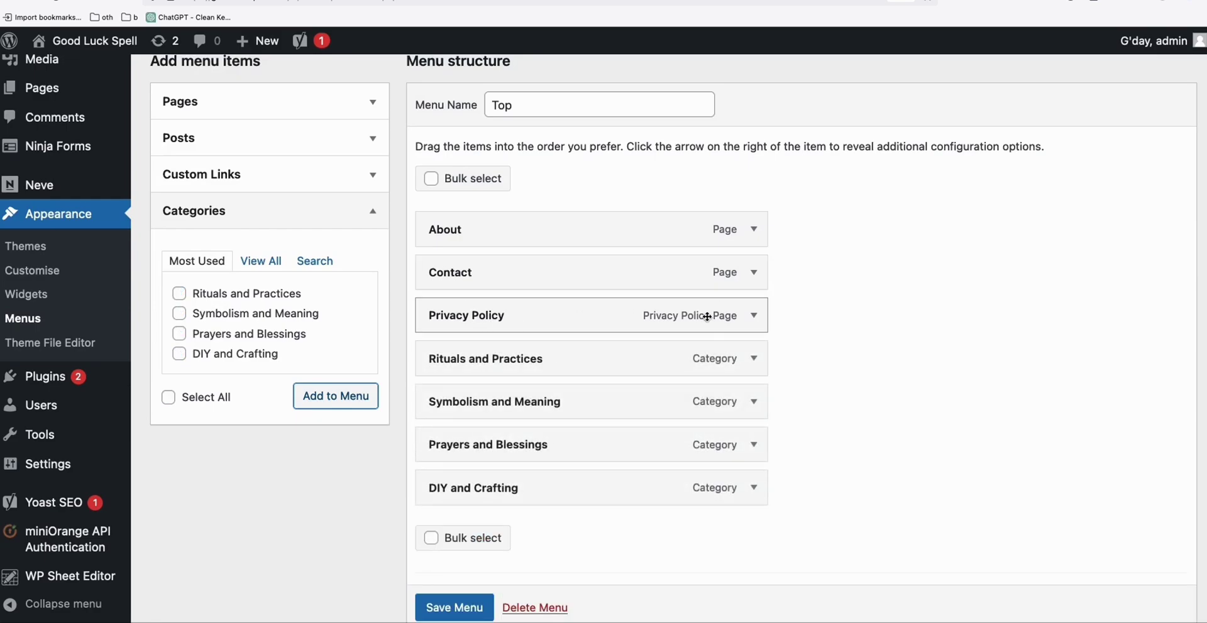
# Move Privacy Policy to the end of the Top menu
pyautogui.moveTo(707, 316); pyautogui.dragTo(708, 488)
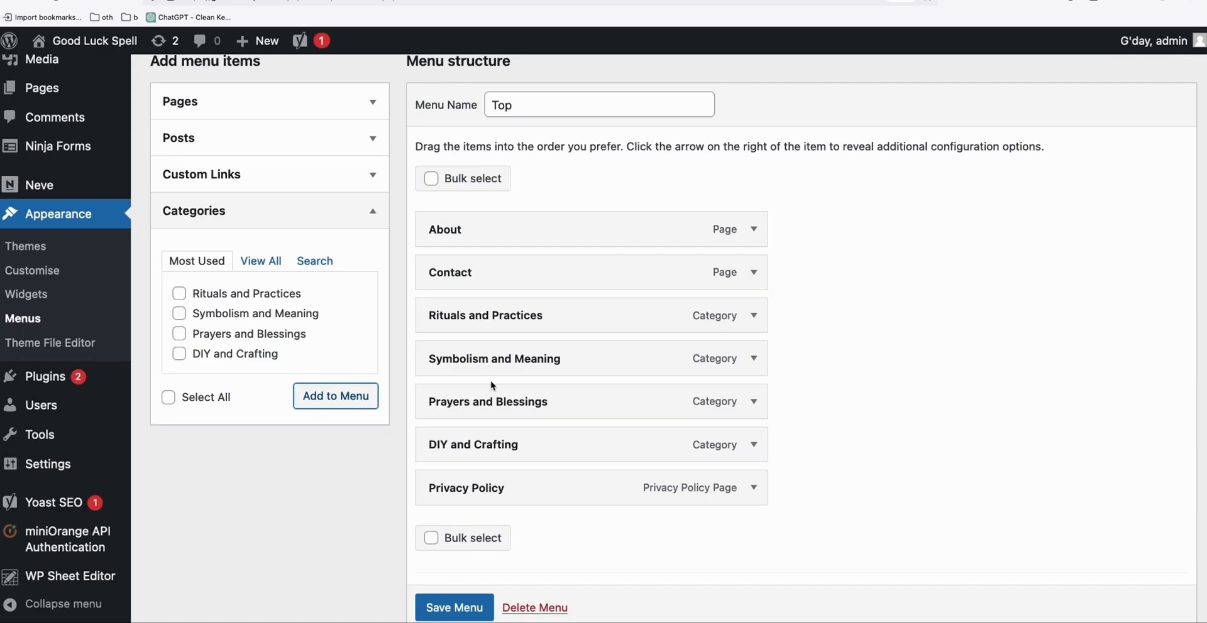
pyautogui.scroll(3, 565, 377)
pyautogui.scroll(-2, 651, 371)
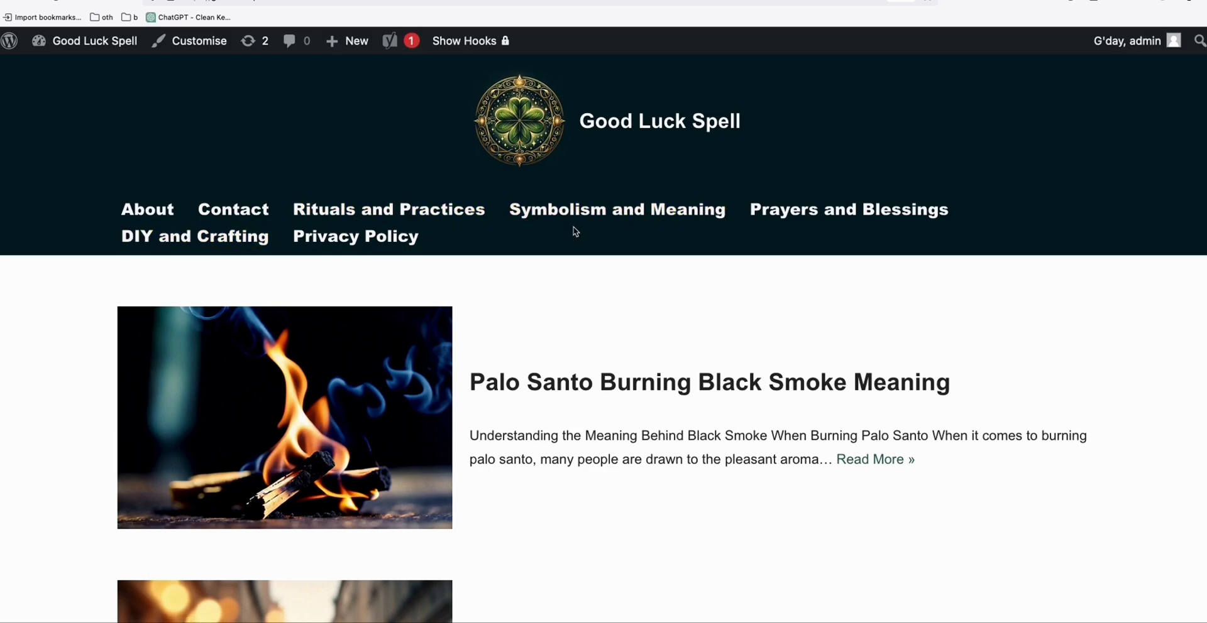
# Compare the menu editor, header builder preview and live site header showing the four new category links
pyautogui.hotkey('ctrl', 'Tab')
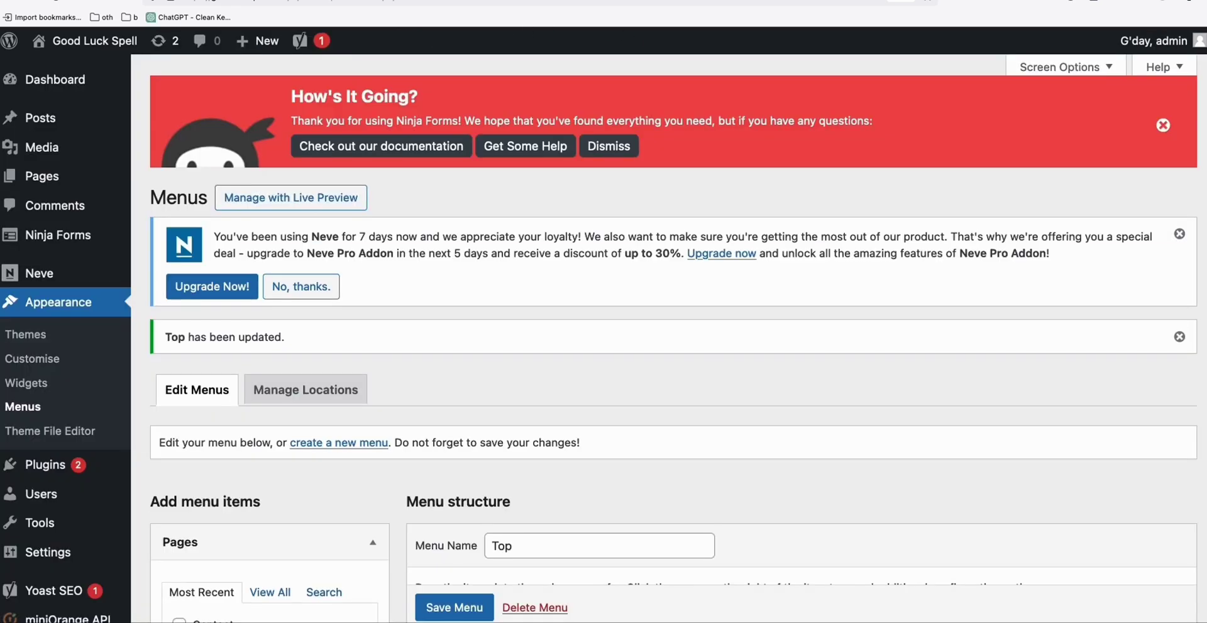
pyautogui.hotkey('ctrl', 'shift', 'Tab')
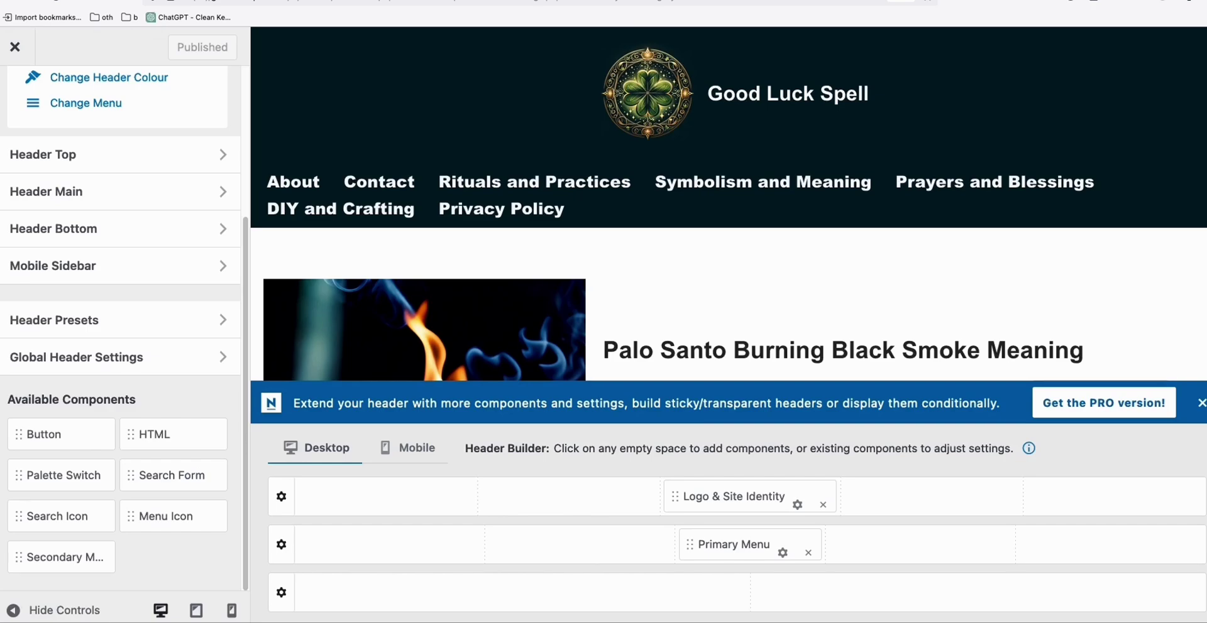
pyautogui.hotkey('ctrl', 'Tab')
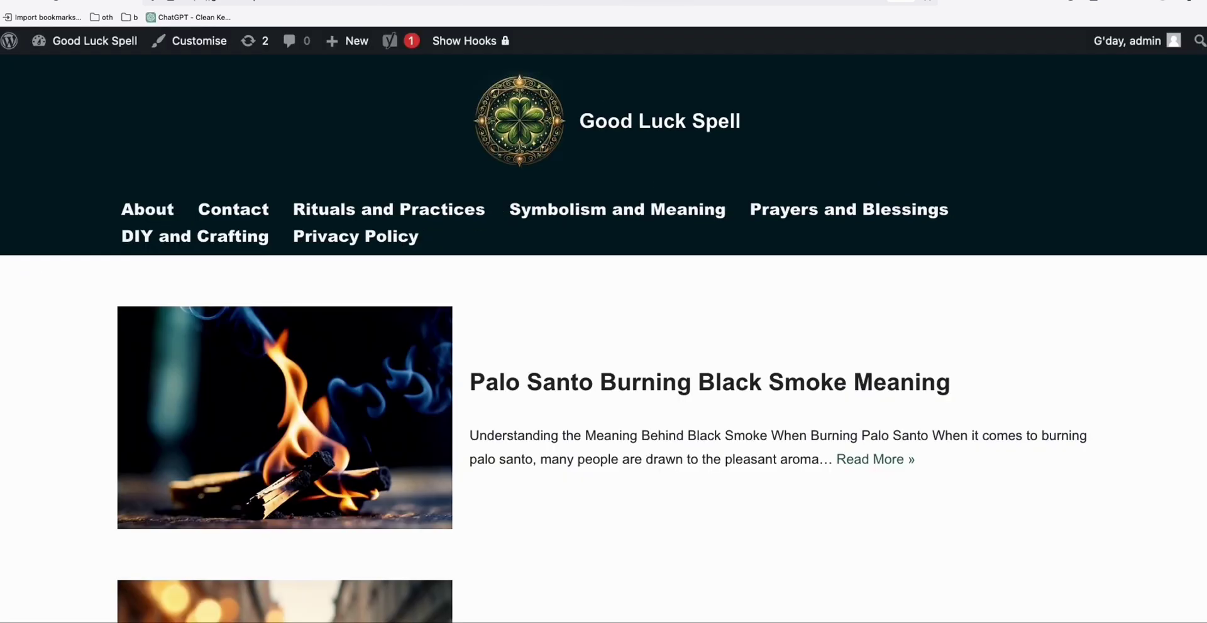
pyautogui.hotkey('ctrl', 'Tab')
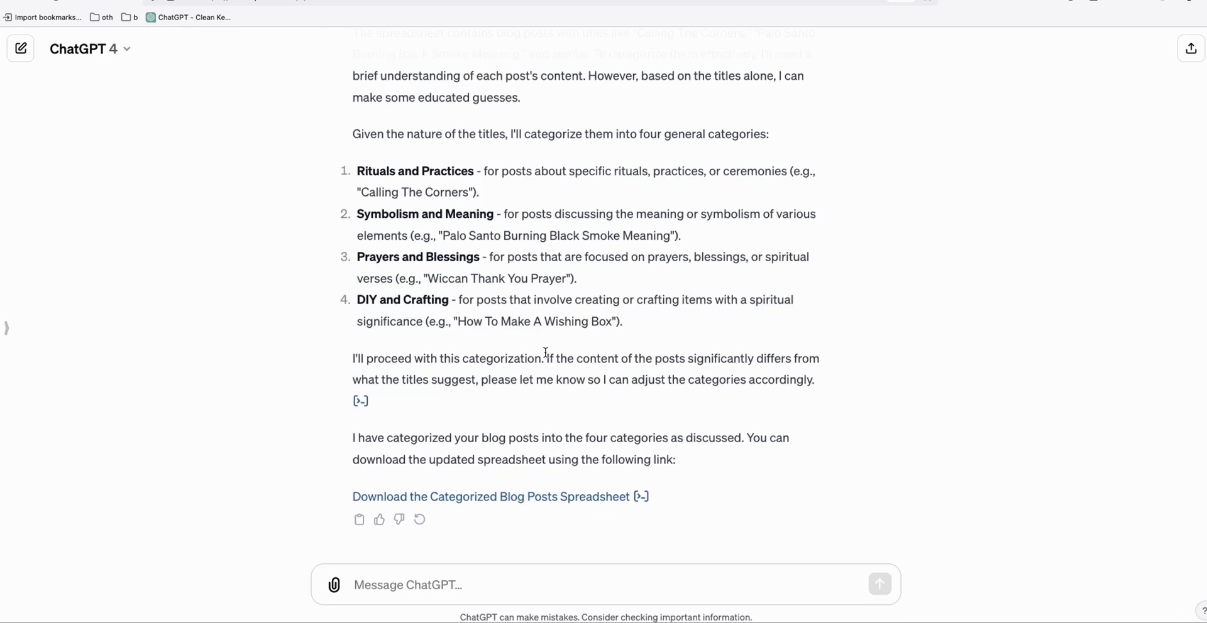
pyautogui.scroll(6, 578, 410)
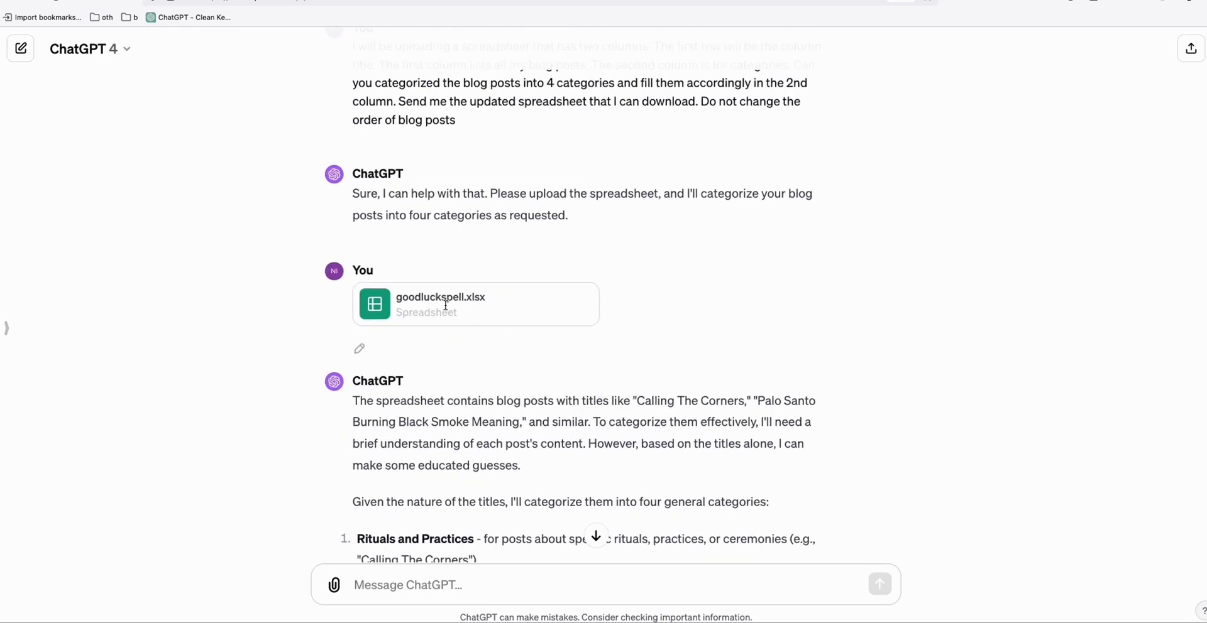
pyautogui.scroll(-3, 493, 383)
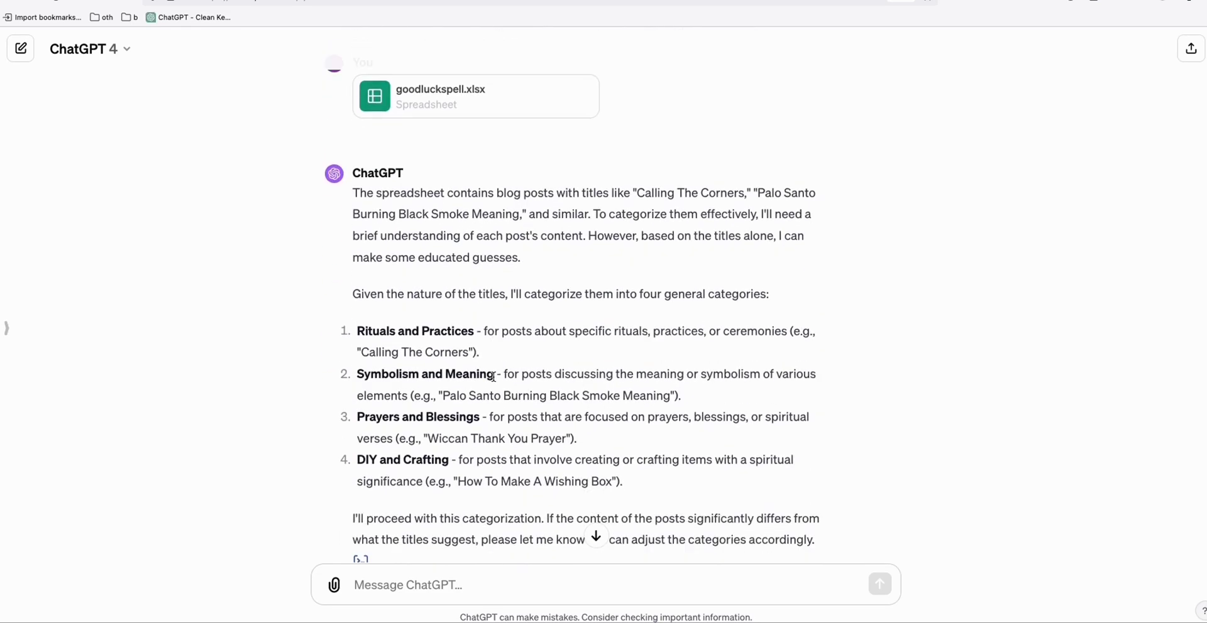
pyautogui.scroll(-3, 497, 386)
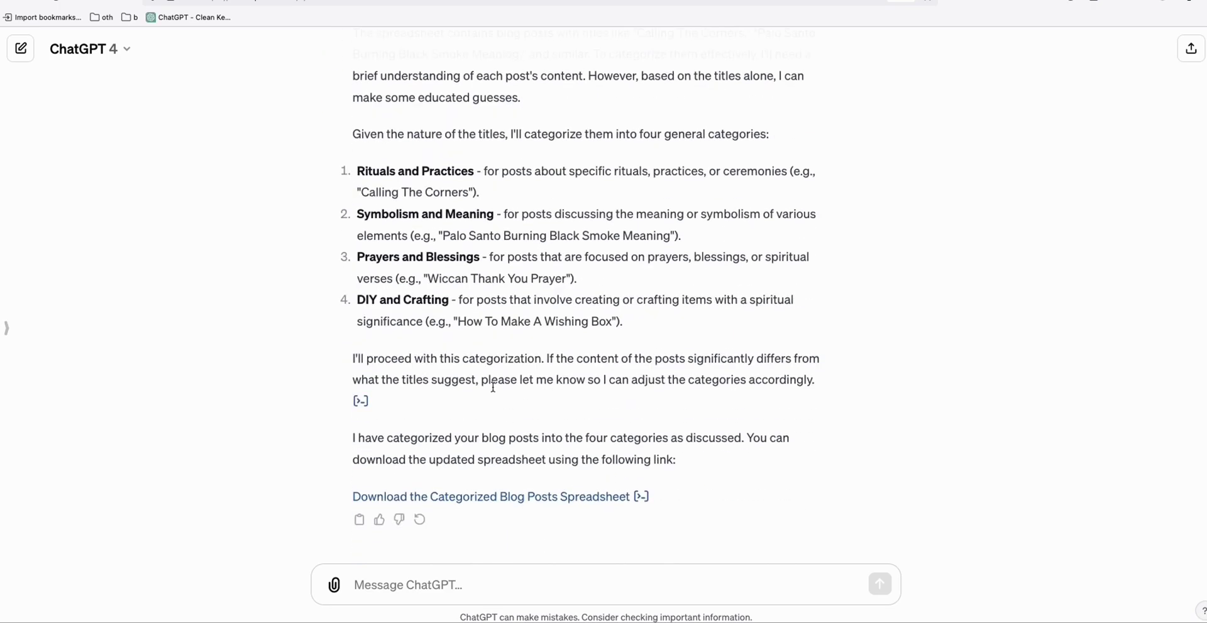